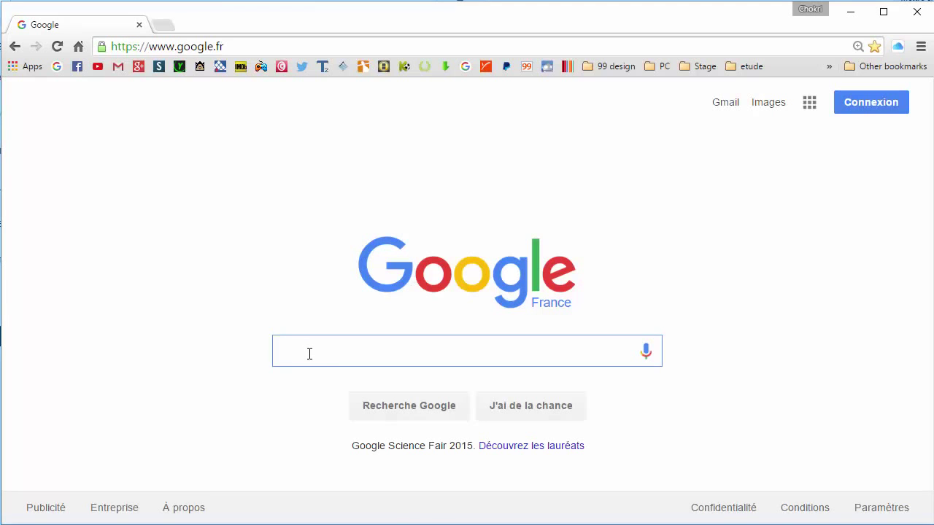
Search Google for 'flat color' and switch to the Images results.
{"action": "type", "text": "Flat col"}
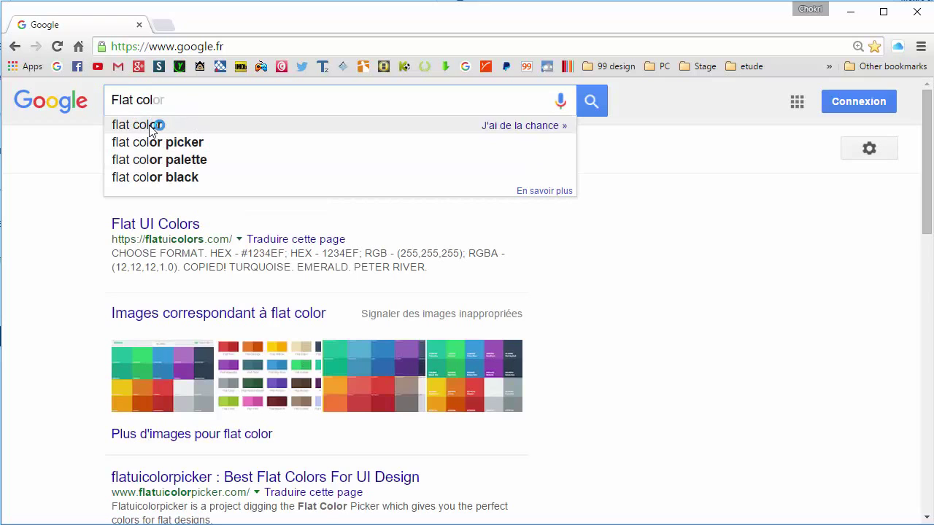
{"action": "left_click", "coordinate": [151, 127]}
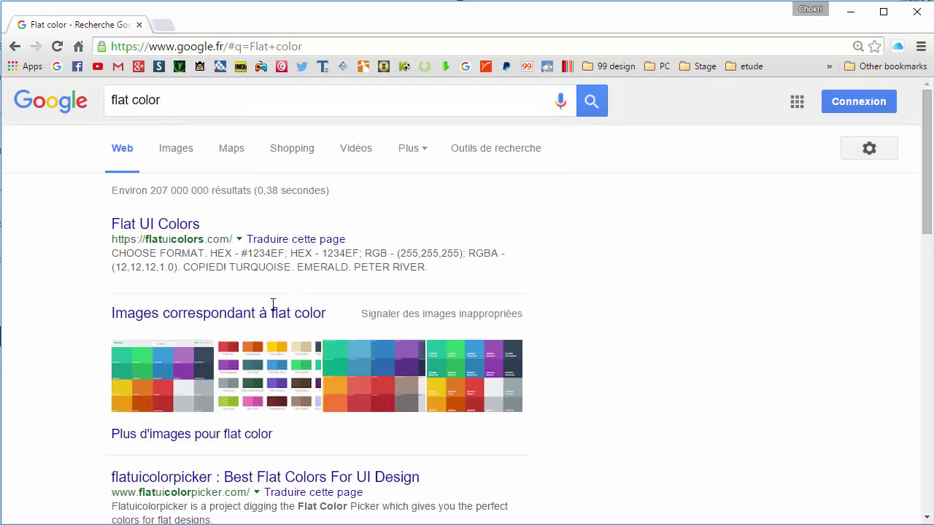
{"action": "left_click", "coordinate": [183, 150]}
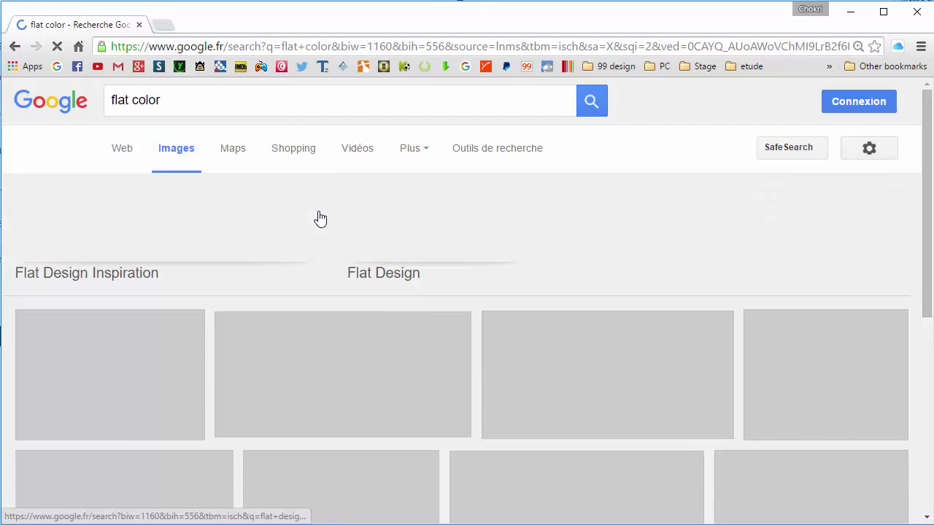
Open the flatdesigncolors palette image at full size and save it as colors.png.
{"action": "scroll", "coordinate": [234, 351], "scroll_direction": "down", "scroll_amount": 1}
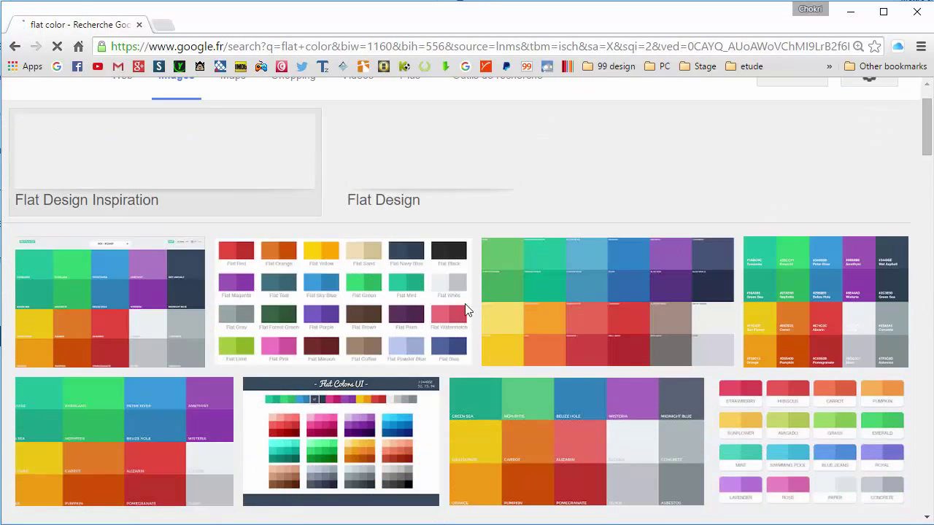
{"action": "scroll", "coordinate": [465, 310], "scroll_direction": "down", "scroll_amount": 1}
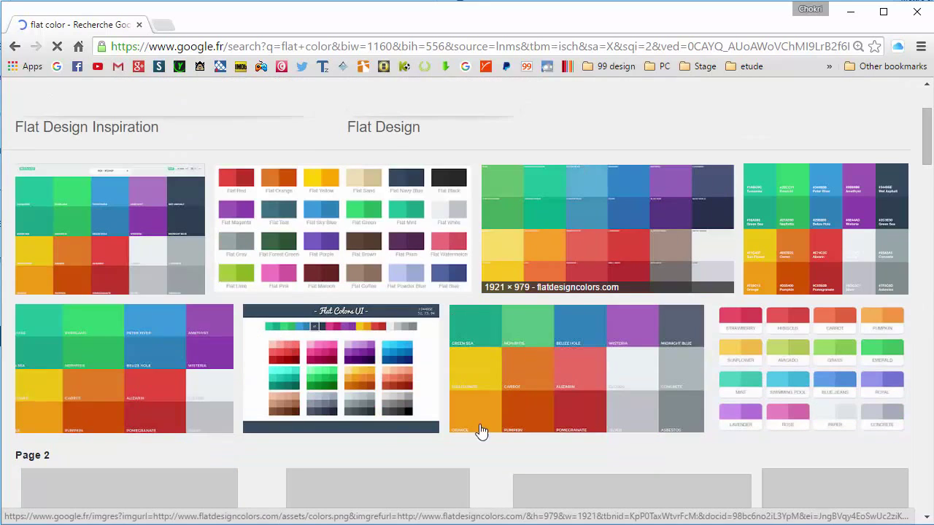
{"action": "left_click", "coordinate": [556, 229]}
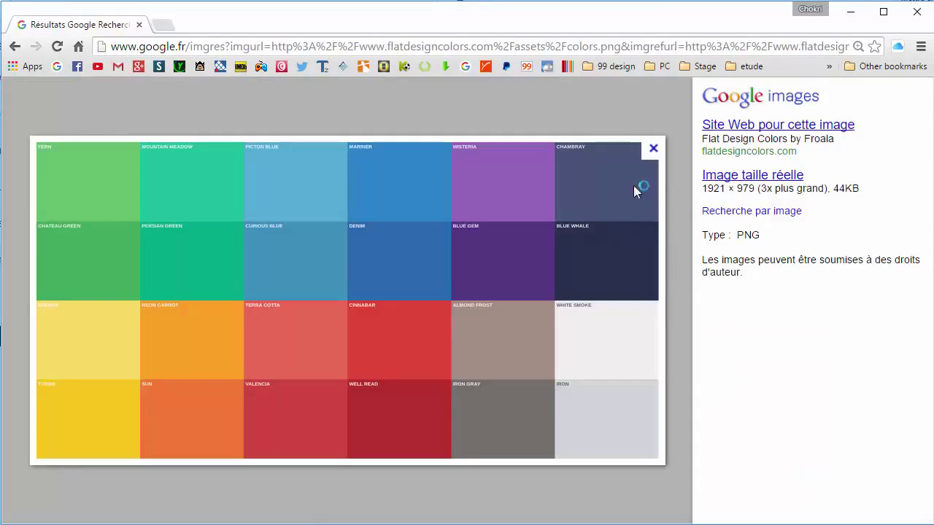
{"action": "left_click", "coordinate": [727, 182]}
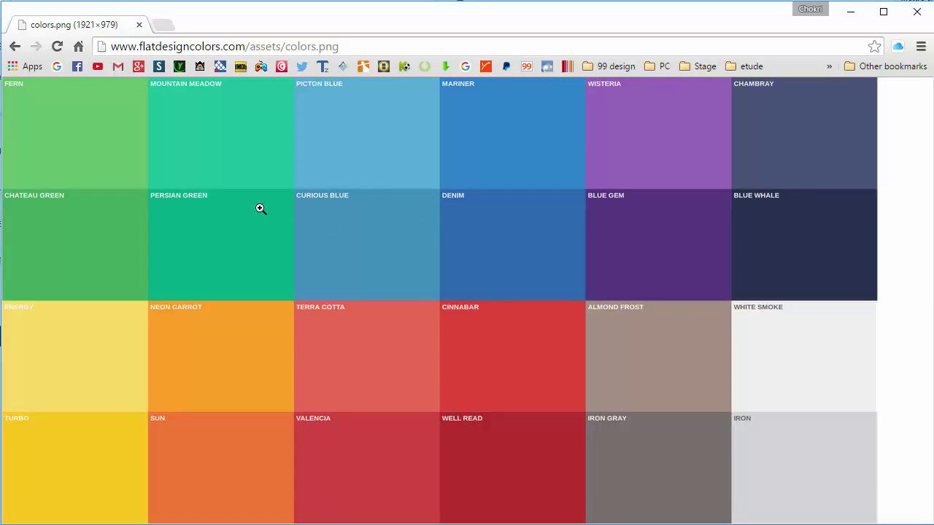
{"action": "right_click", "coordinate": [260, 208]}
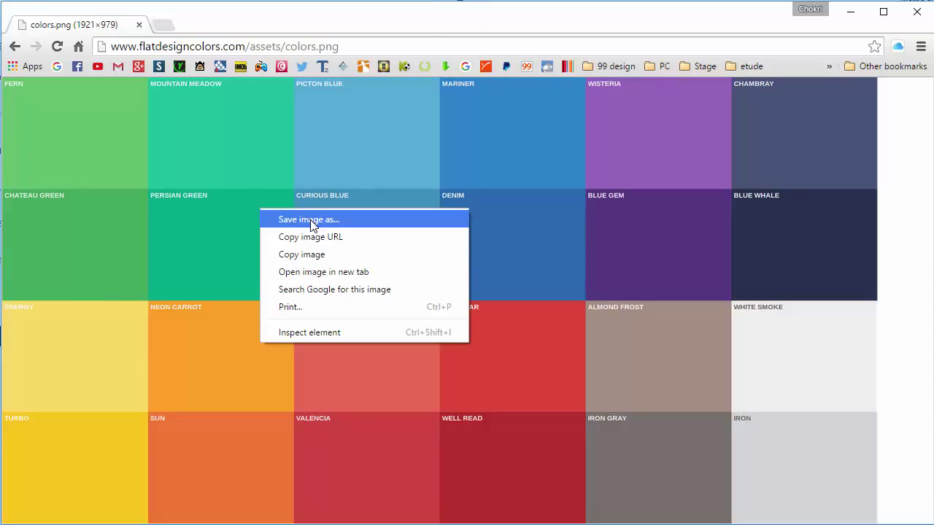
{"action": "left_click", "coordinate": [312, 220]}
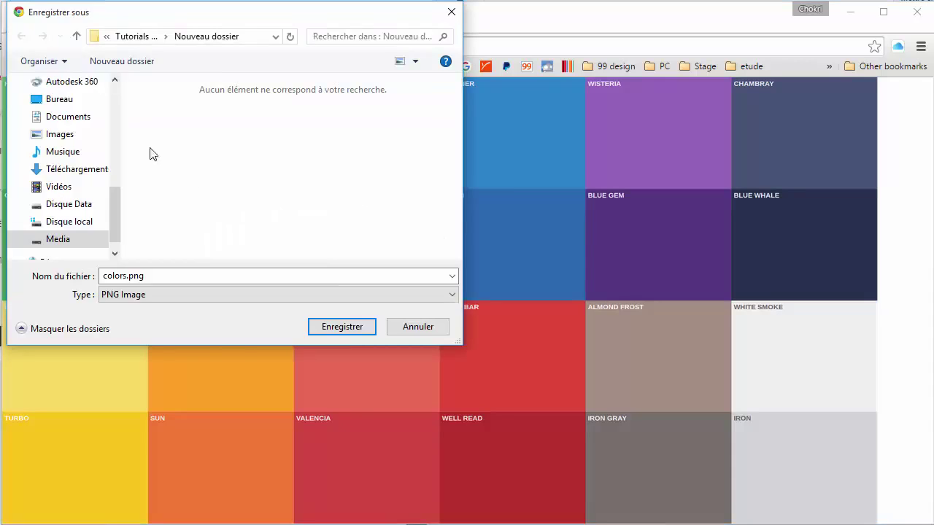
{"action": "left_click", "coordinate": [338, 330]}
Confirm overwriting colors.png, then import it onto the Illustrator artboard.
{"action": "left_click", "coordinate": [502, 301]}
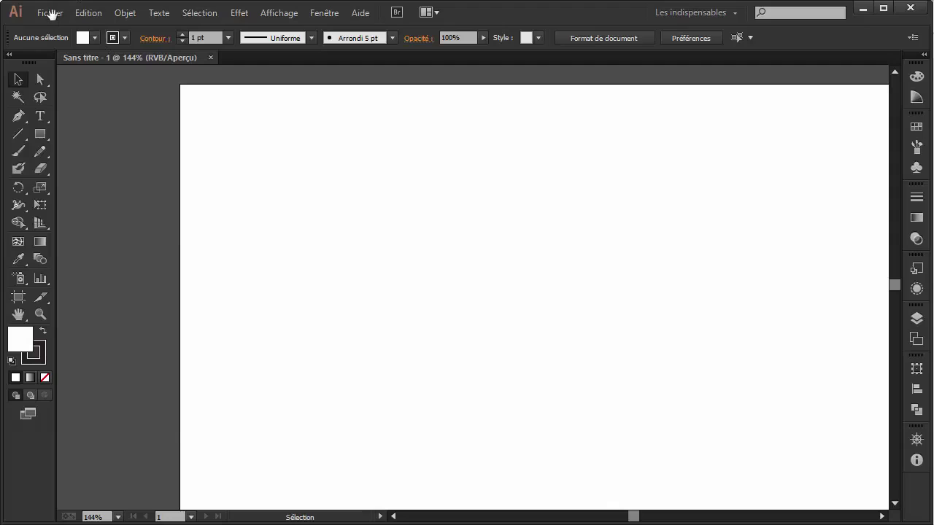
{"action": "left_click", "coordinate": [52, 13]}
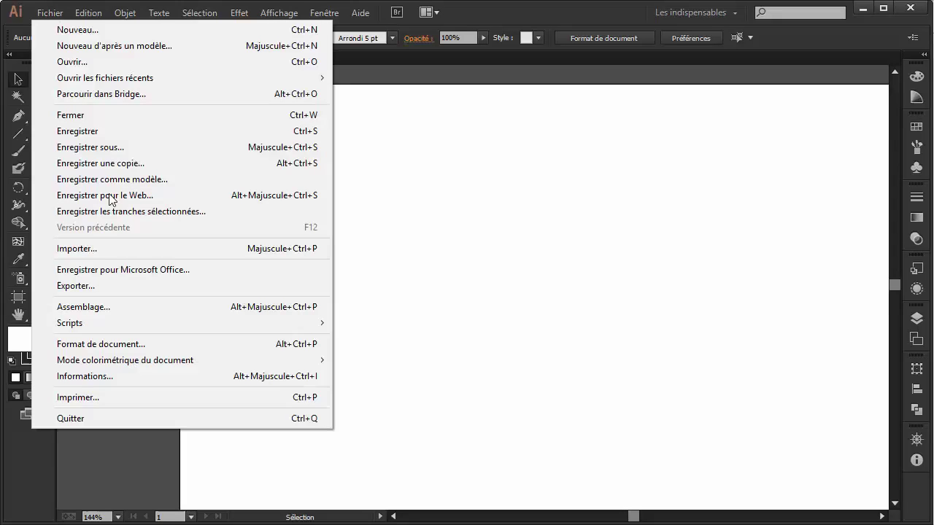
{"action": "left_click", "coordinate": [97, 250]}
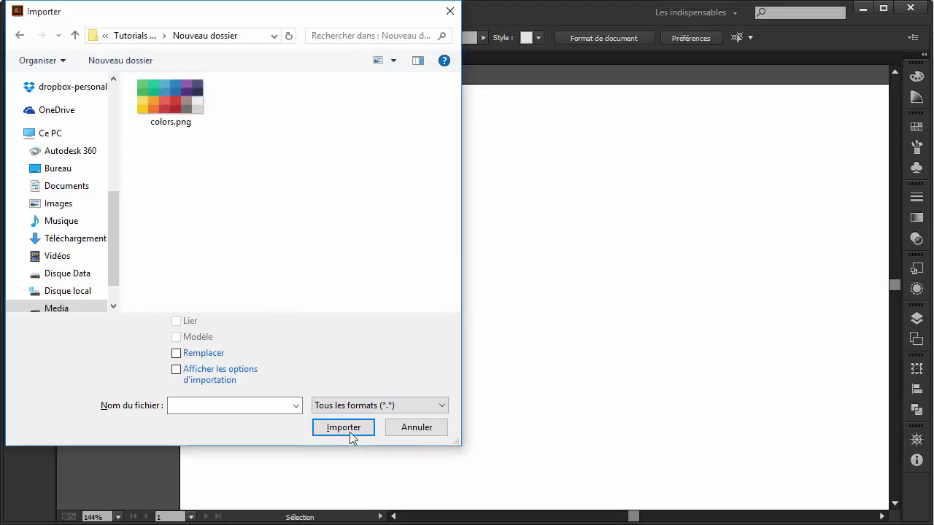
{"action": "left_click", "coordinate": [175, 112]}
{"action": "left_click", "coordinate": [328, 431]}
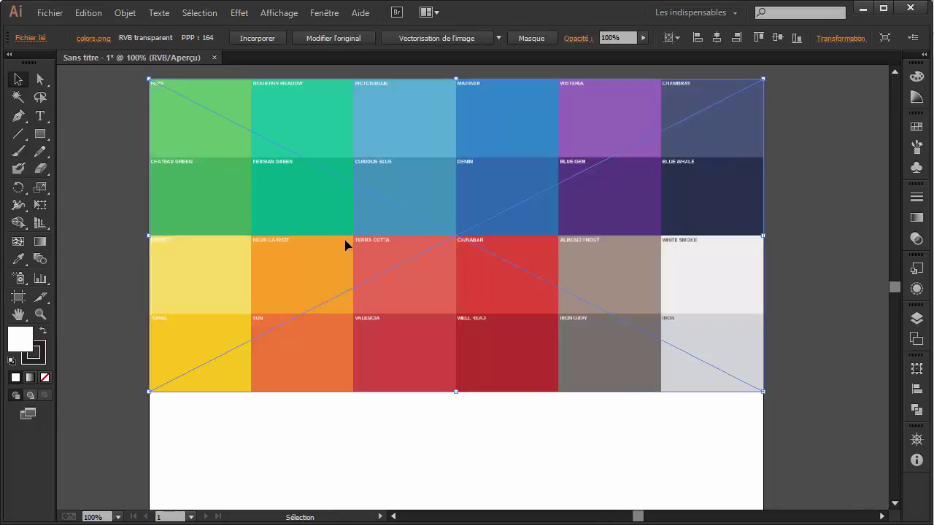
Deselect the placed image and eyedrop the Fern green from the palette.
{"action": "left_click", "coordinate": [772, 309]}
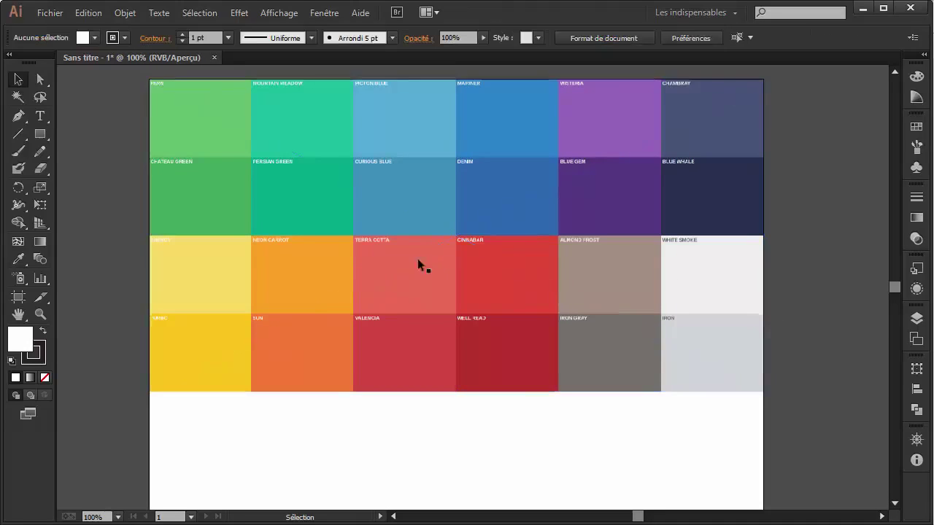
{"action": "left_click", "coordinate": [18, 260]}
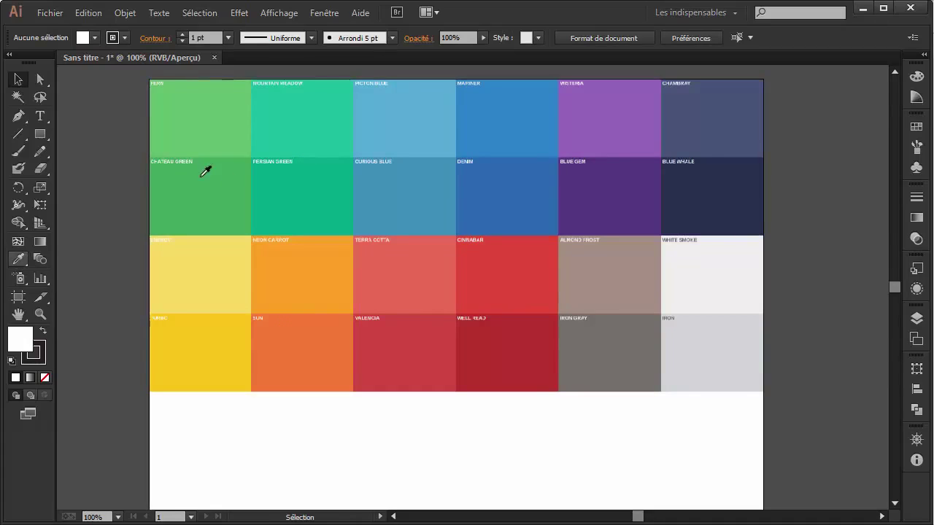
{"action": "left_click", "coordinate": [200, 131]}
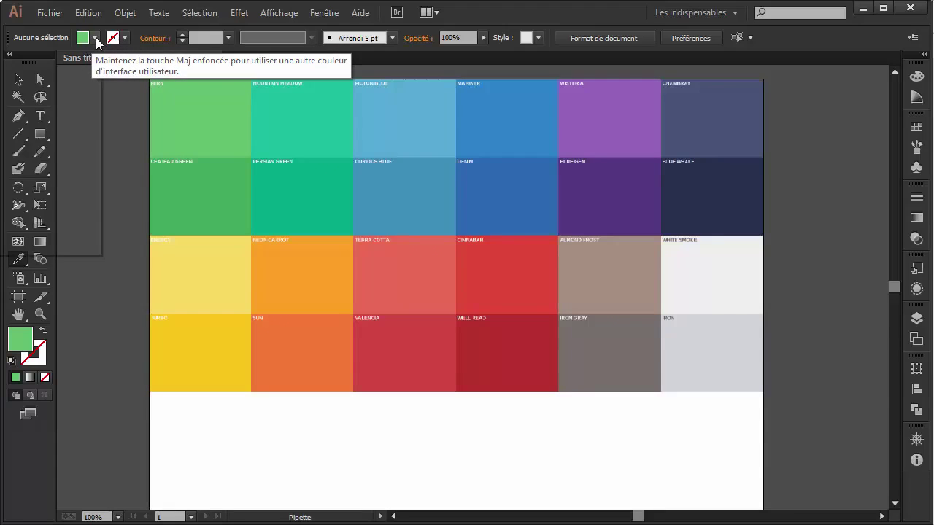
Save Fern green R=97 V=189 B=109 as a new swatch and eyedrop Mountain Meadow teal.
{"action": "left_click", "coordinate": [95, 39]}
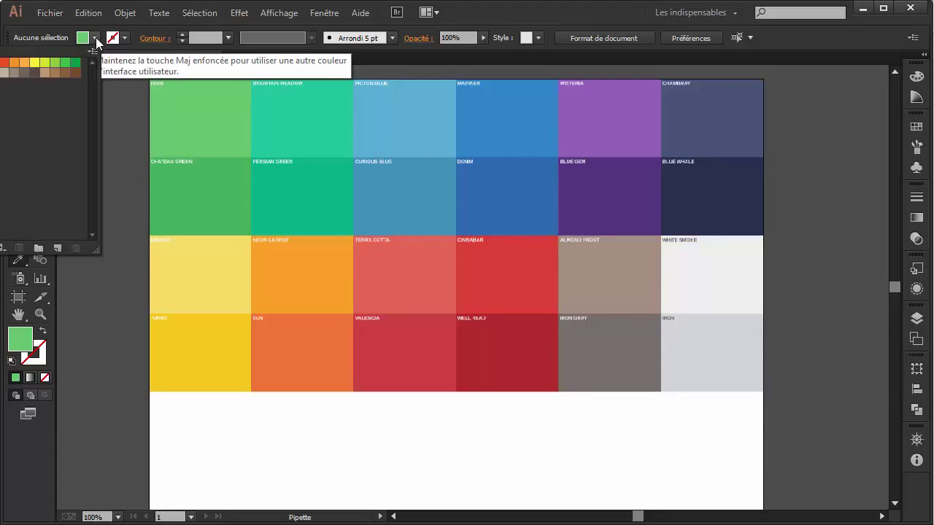
{"action": "left_click", "coordinate": [143, 139]}
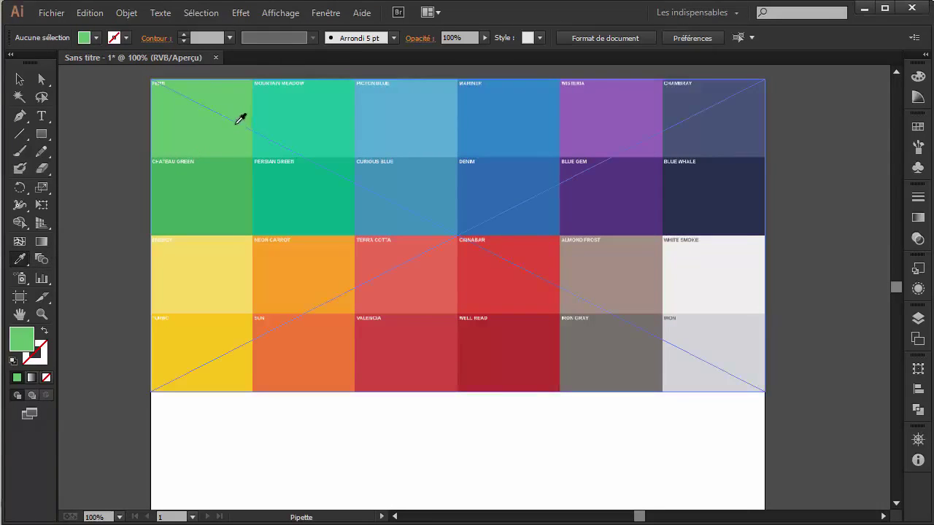
{"action": "left_click", "coordinate": [95, 38]}
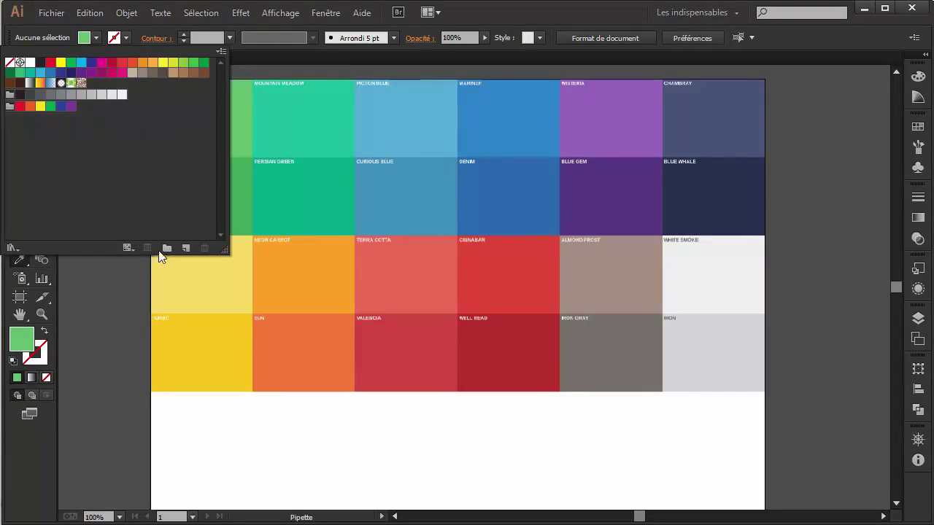
{"action": "left_click", "coordinate": [185, 247]}
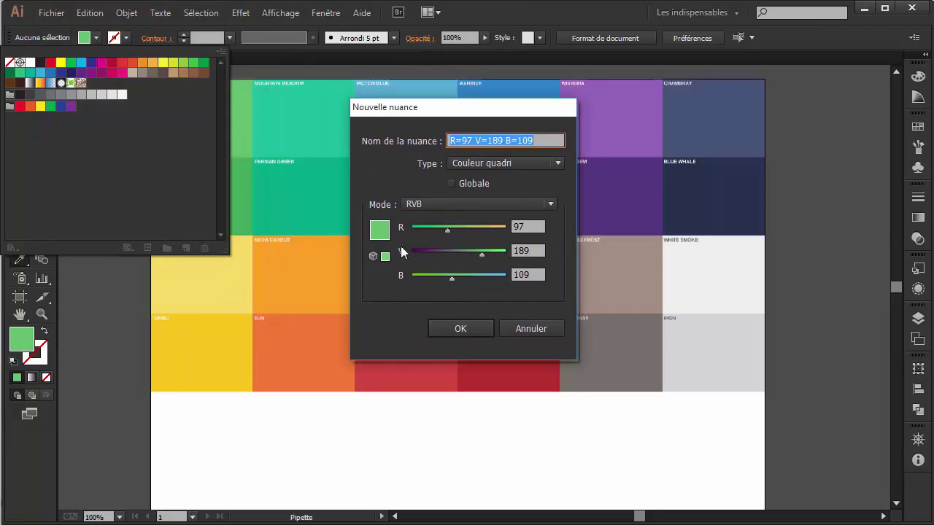
{"action": "left_click", "coordinate": [462, 328]}
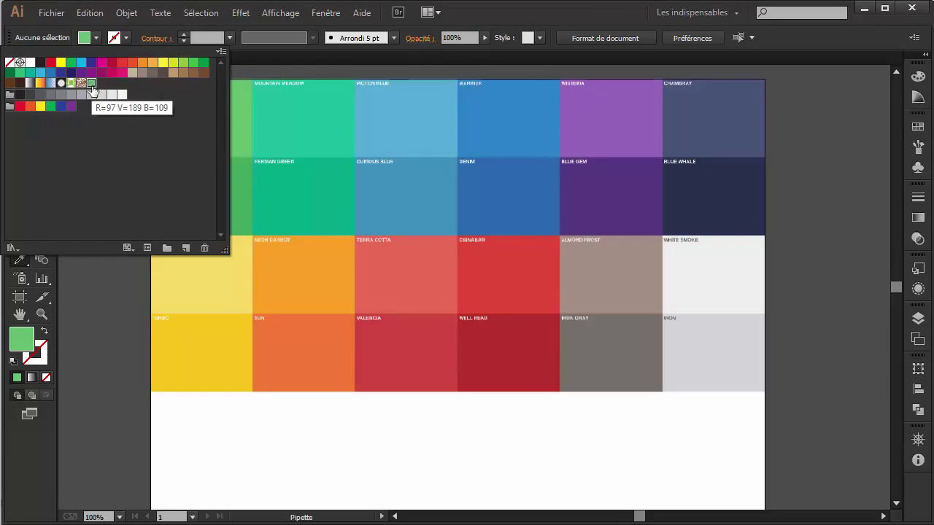
{"action": "left_click", "coordinate": [325, 111]}
{"action": "left_click", "coordinate": [318, 115]}
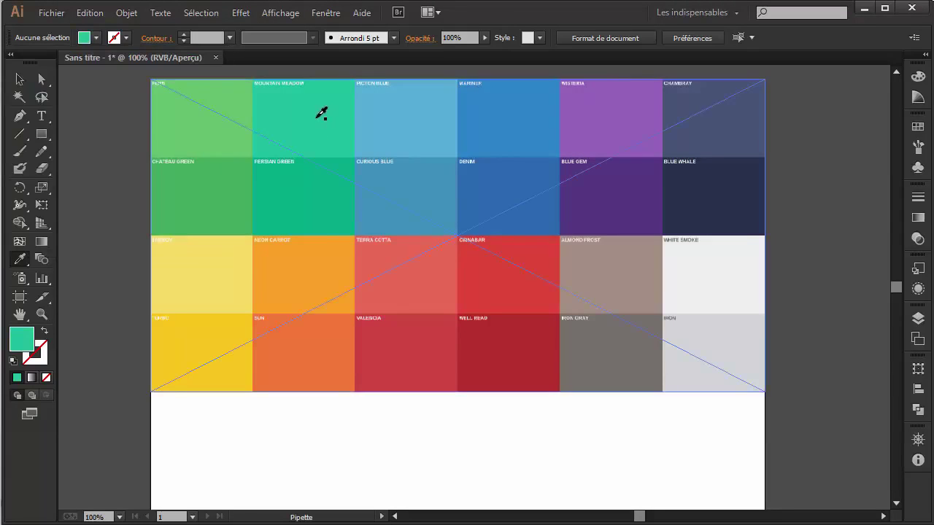
Save the teal as a new swatch, then sample Picton Blue and save it too.
{"action": "left_click", "coordinate": [96, 37]}
{"action": "left_click", "coordinate": [186, 247]}
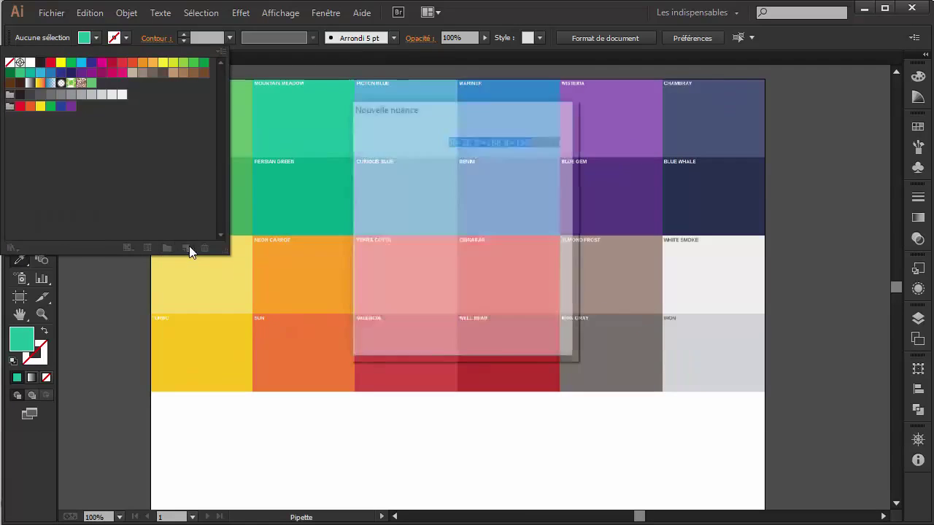
{"action": "left_click", "coordinate": [461, 328]}
{"action": "left_click", "coordinate": [410, 128]}
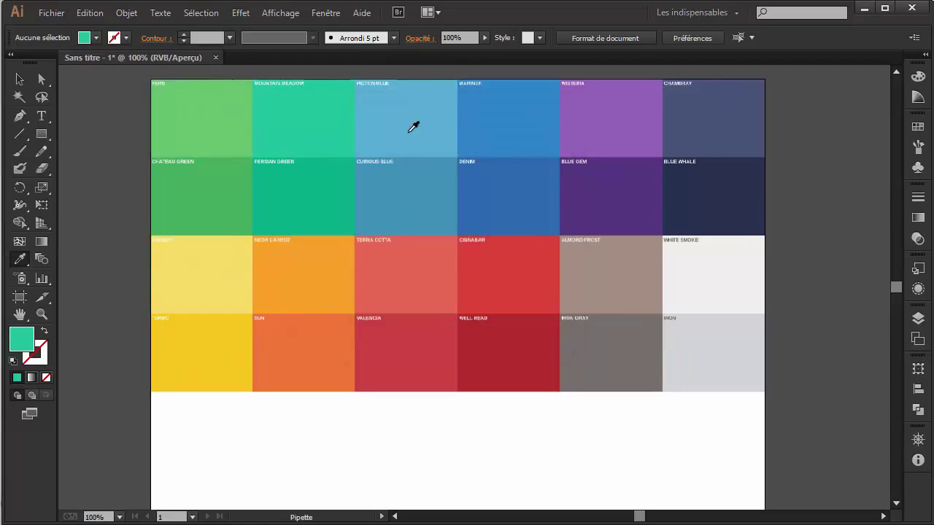
{"action": "left_click", "coordinate": [96, 39]}
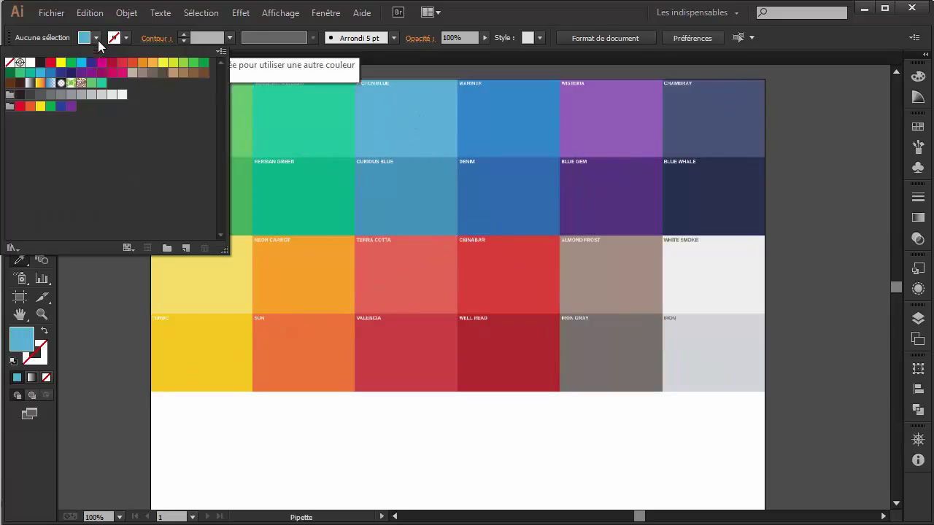
{"action": "left_click", "coordinate": [187, 249]}
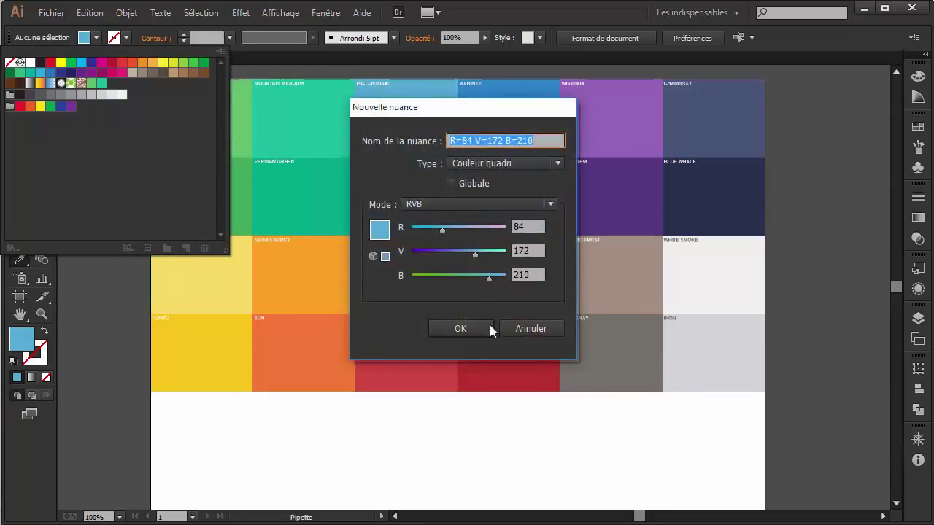
{"action": "left_click", "coordinate": [467, 328]}
Sample the Mariner blue and save it as a new swatch.
{"action": "left_click", "coordinate": [510, 118]}
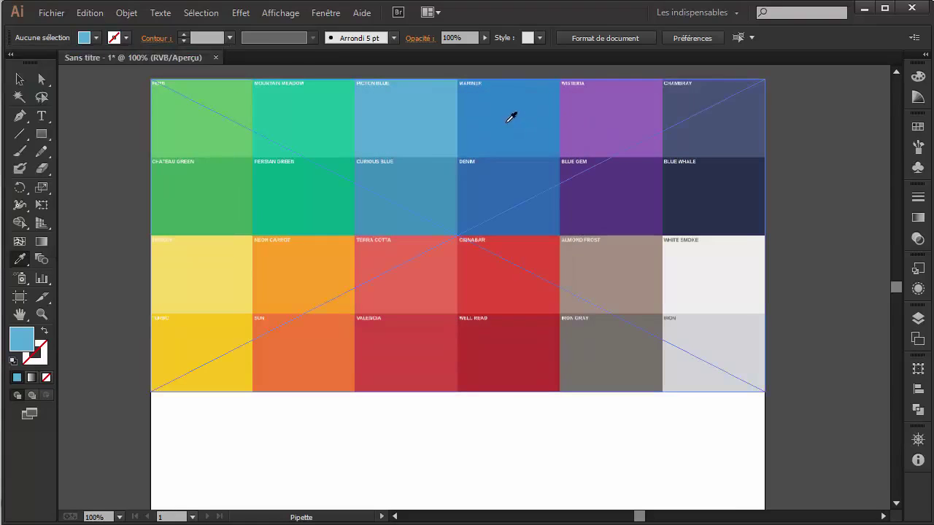
{"action": "key", "text": "ctrl+shift+a"}
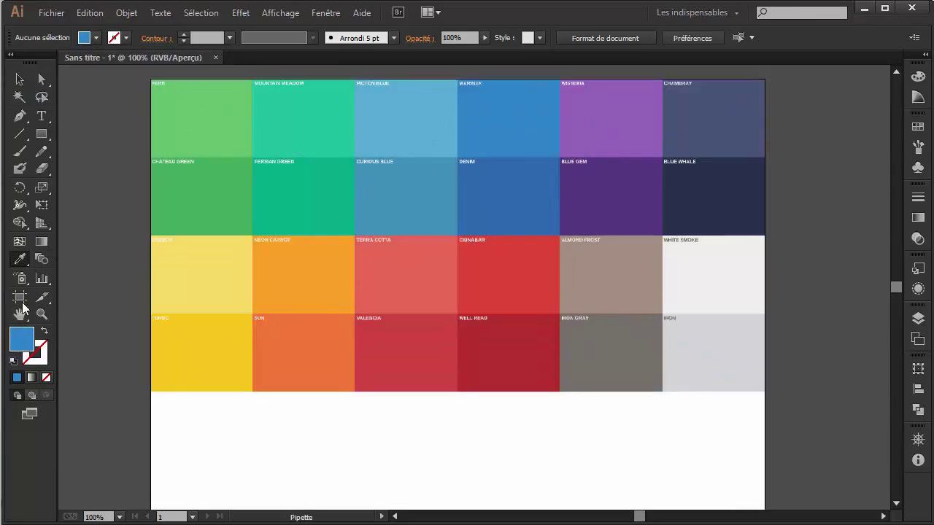
{"action": "left_click", "coordinate": [95, 38]}
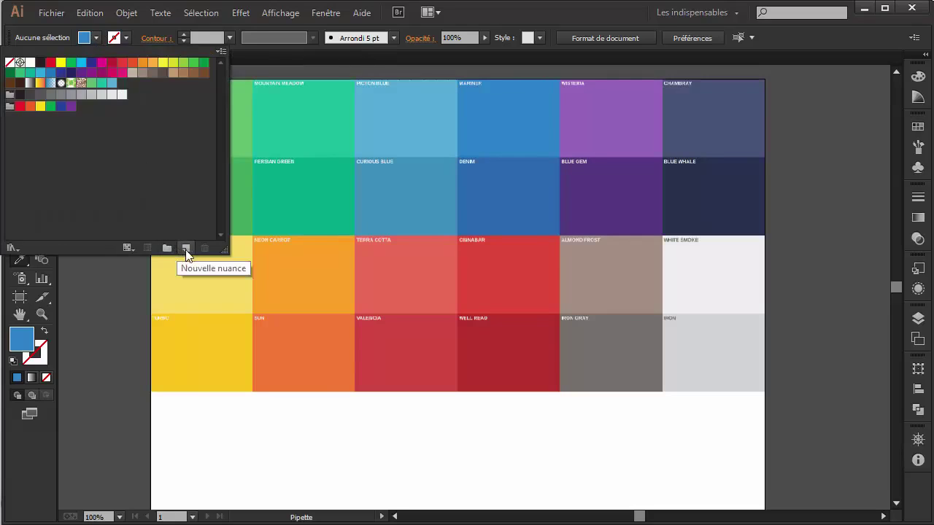
{"action": "left_click", "coordinate": [186, 248]}
{"action": "left_click", "coordinate": [461, 329]}
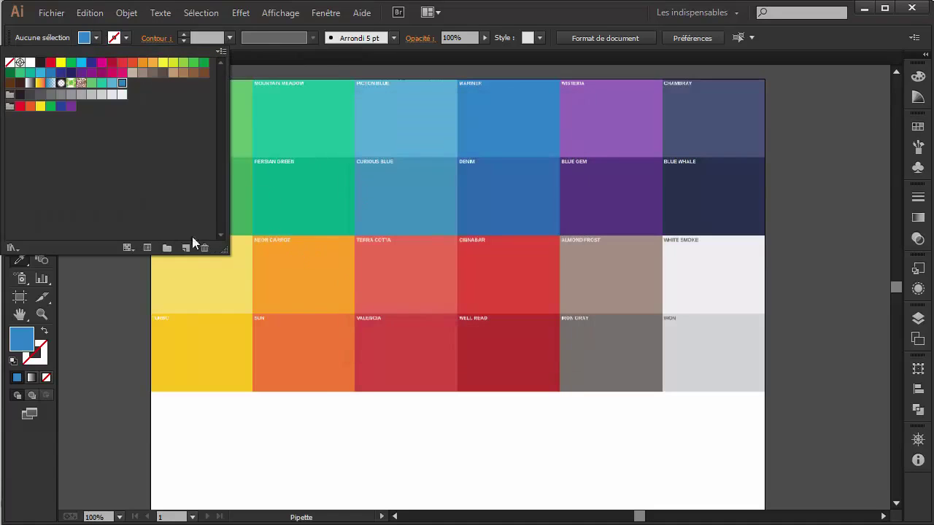
Sample the Wisteria purple and save it as swatch R=147 V=101 B=184.
{"action": "left_click", "coordinate": [533, 178]}
{"action": "key", "text": "ctrl+z"}
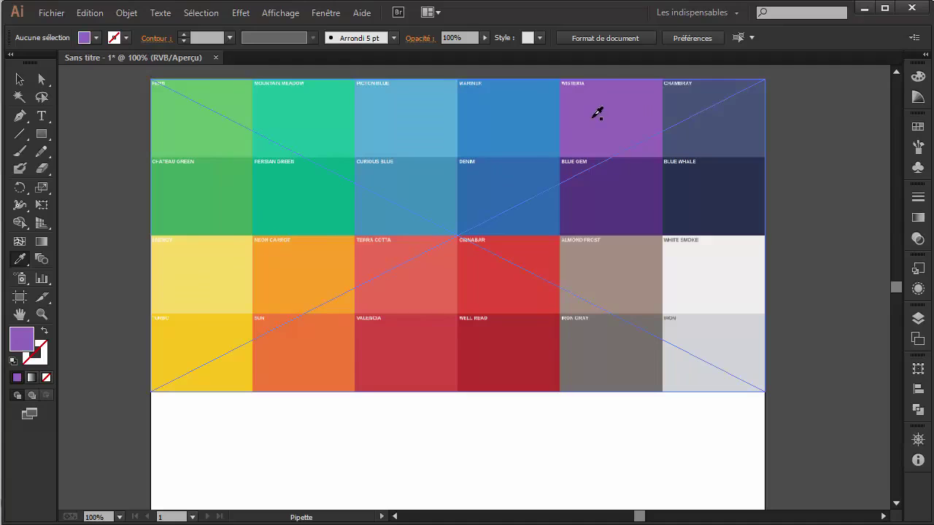
{"action": "left_click", "coordinate": [97, 39]}
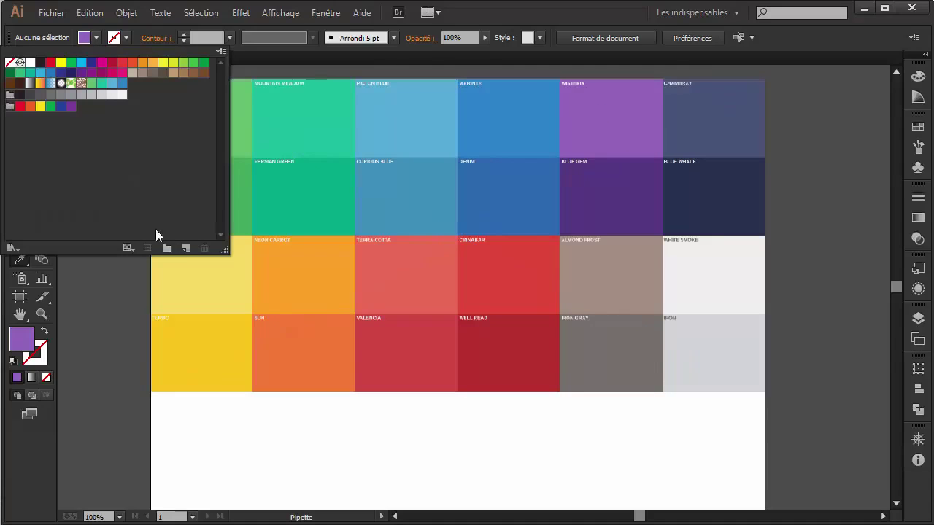
{"action": "left_click", "coordinate": [184, 248]}
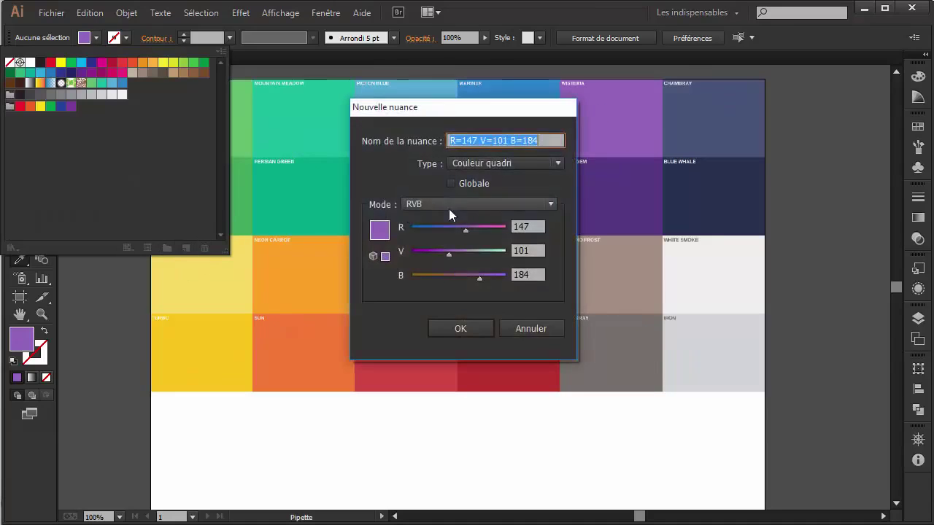
{"action": "left_click", "coordinate": [460, 329]}
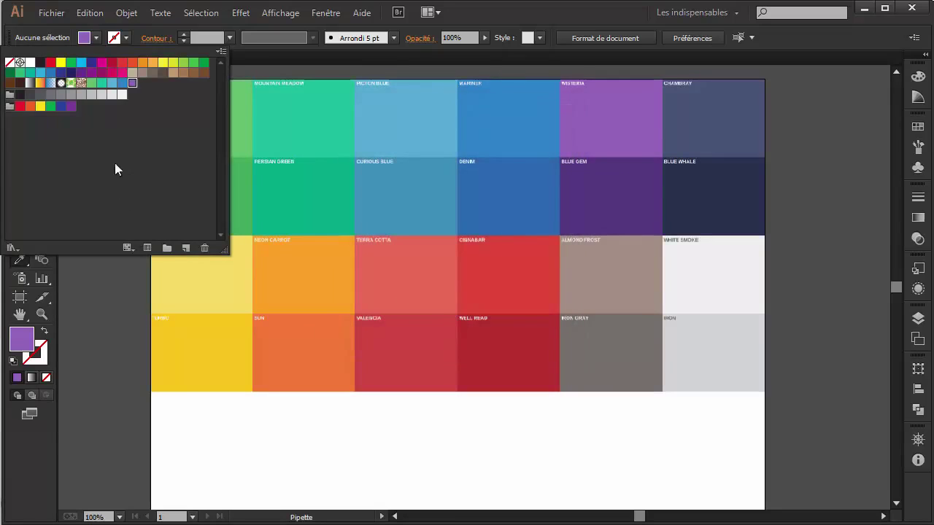
Create a new colour group named Flat 1.
{"action": "left_click", "coordinate": [167, 248]}
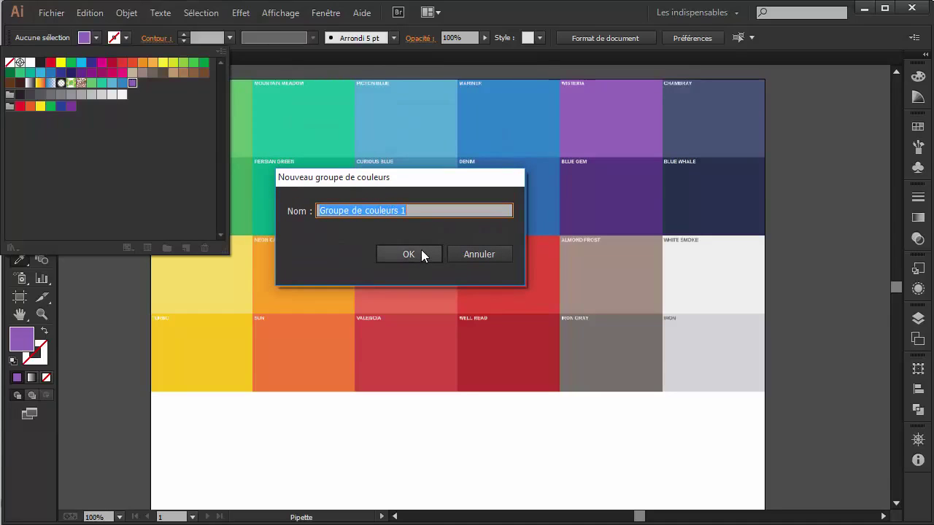
{"action": "type", "text": "f"}
{"action": "key", "text": "BackSpace"}
{"action": "type", "text": "Flat 1"}
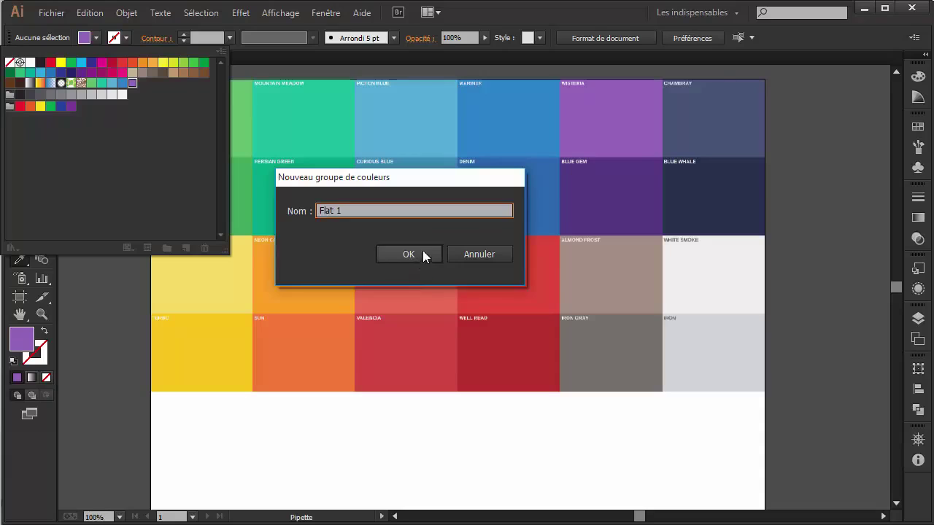
{"action": "left_click", "coordinate": [423, 253]}
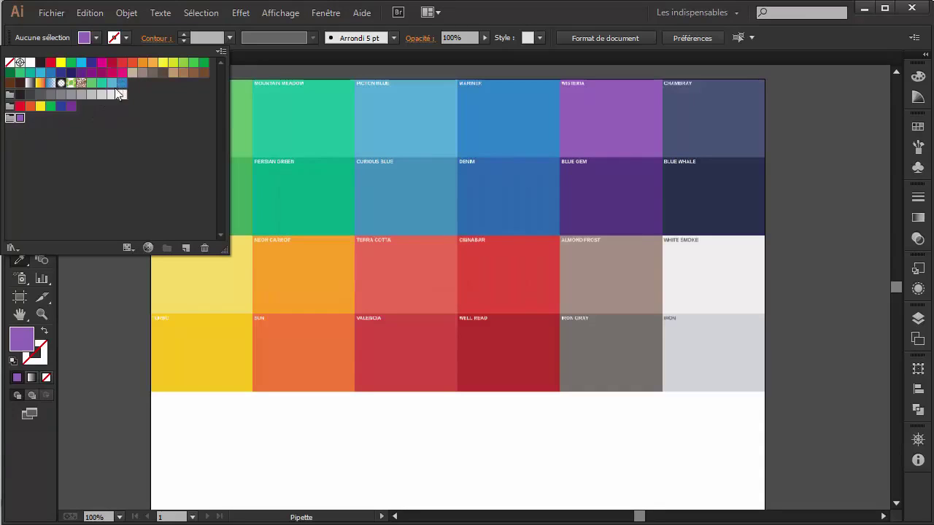
Drag the blue, teal and green swatches into the Flat 1 group.
{"action": "left_click_drag", "start_coordinate": [121, 86], "coordinate": [30, 117]}
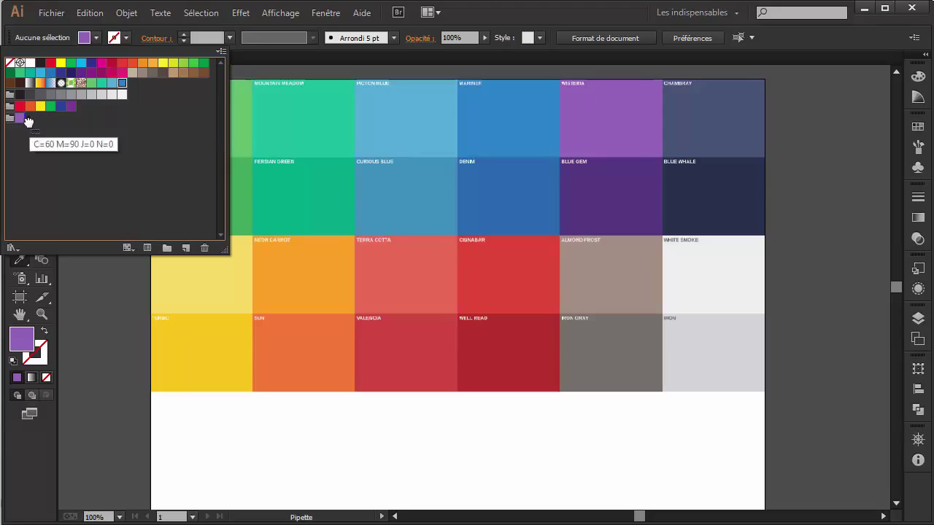
{"action": "left_click", "coordinate": [112, 82]}
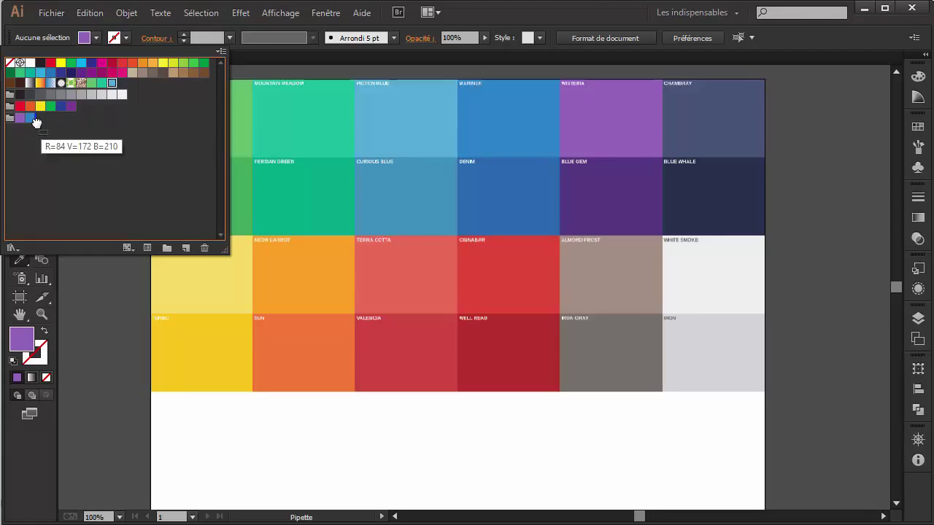
{"action": "left_click_drag", "start_coordinate": [101, 83], "coordinate": [51, 117]}
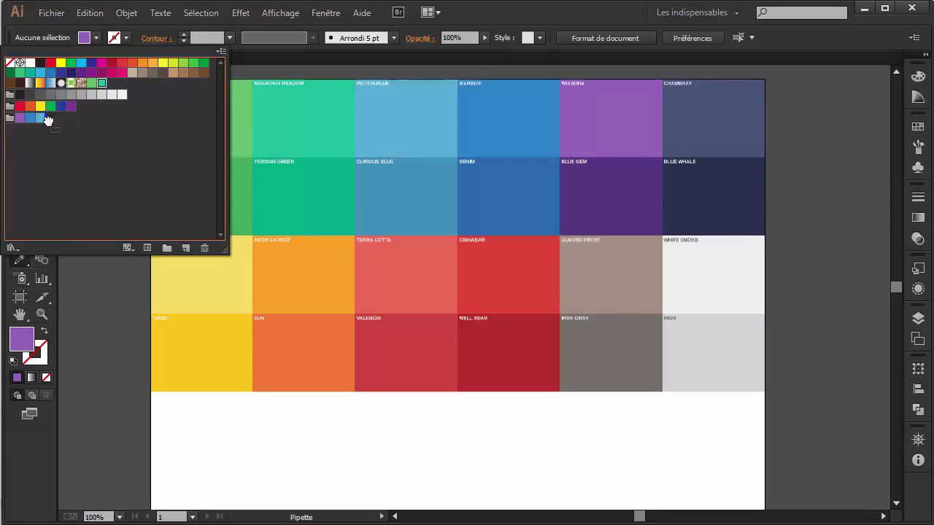
{"action": "left_click_drag", "start_coordinate": [96, 87], "coordinate": [60, 118]}
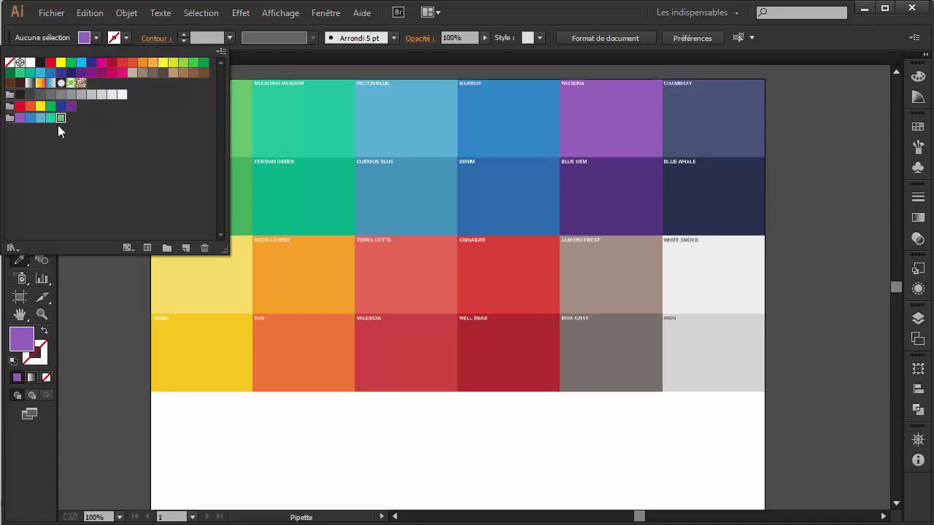
{"action": "left_click", "coordinate": [68, 133]}
Sample the pale yellow and Neon Carrot orange cells and save each as a swatch.
{"action": "left_click", "coordinate": [208, 267]}
{"action": "left_click", "coordinate": [95, 37]}
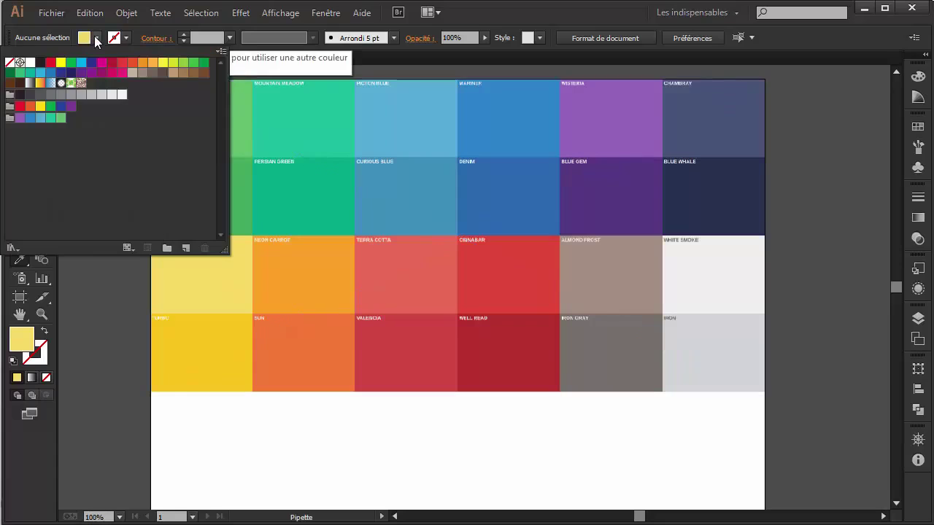
{"action": "left_click", "coordinate": [186, 248]}
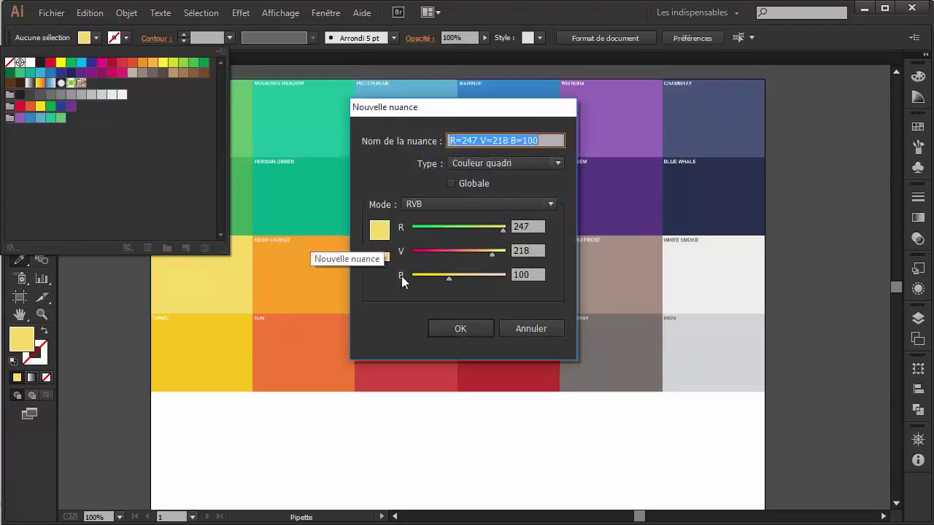
{"action": "left_click", "coordinate": [458, 328]}
{"action": "left_click", "coordinate": [313, 268]}
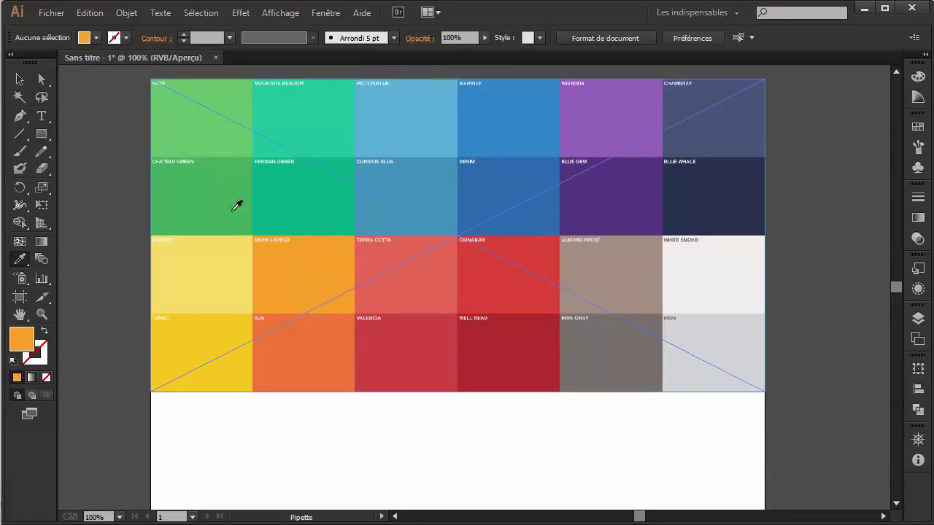
{"action": "left_click", "coordinate": [96, 38]}
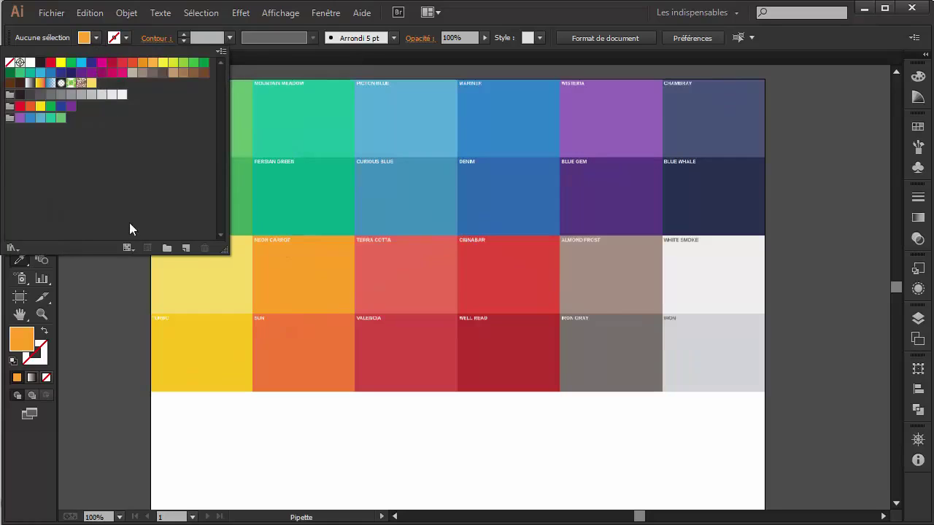
{"action": "left_click", "coordinate": [186, 248]}
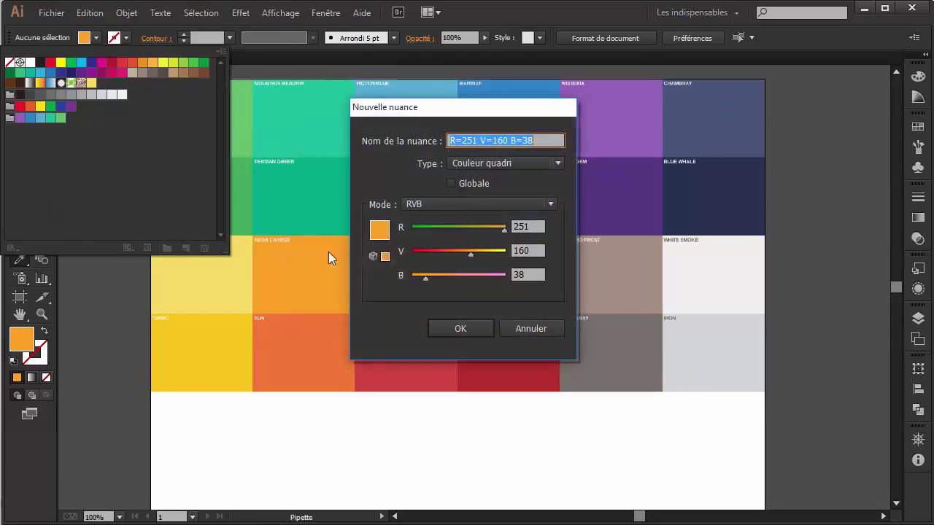
{"action": "left_click", "coordinate": [477, 334]}
Sample the deep yellow and SUN orange cells and save each as a swatch.
{"action": "left_click", "coordinate": [191, 347]}
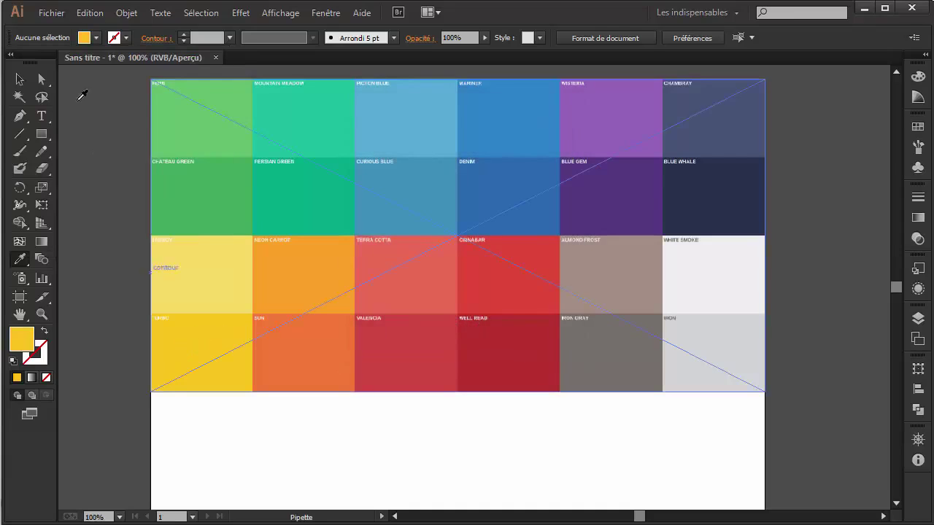
{"action": "left_click", "coordinate": [95, 38]}
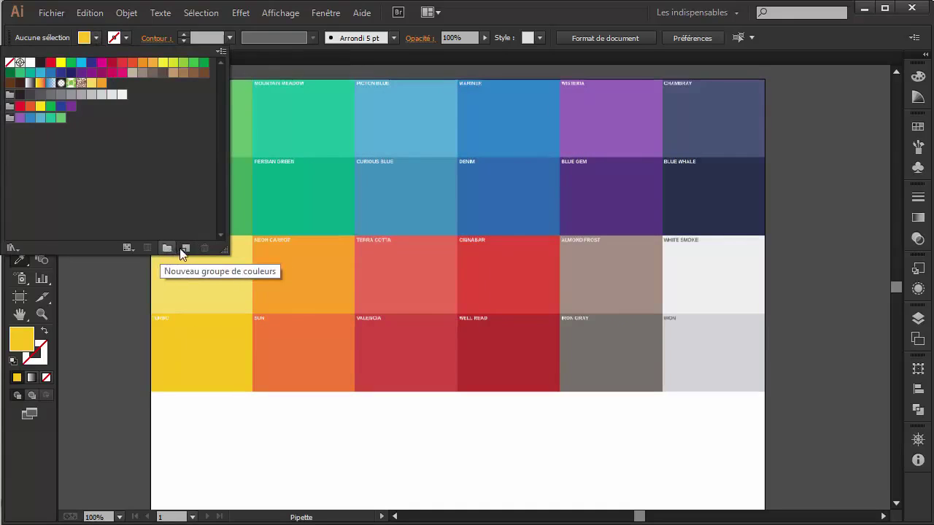
{"action": "left_click", "coordinate": [186, 248]}
{"action": "left_click", "coordinate": [456, 327]}
{"action": "left_click", "coordinate": [313, 340]}
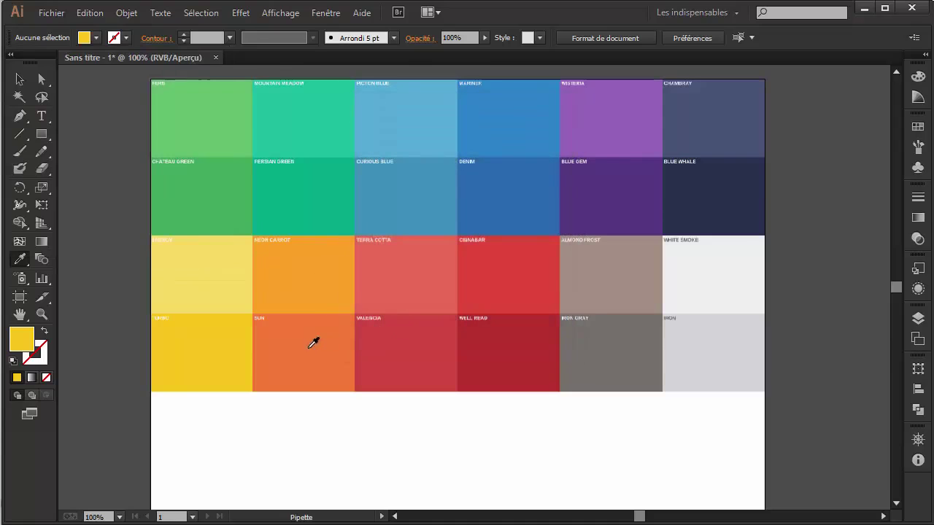
{"action": "left_click", "coordinate": [96, 38]}
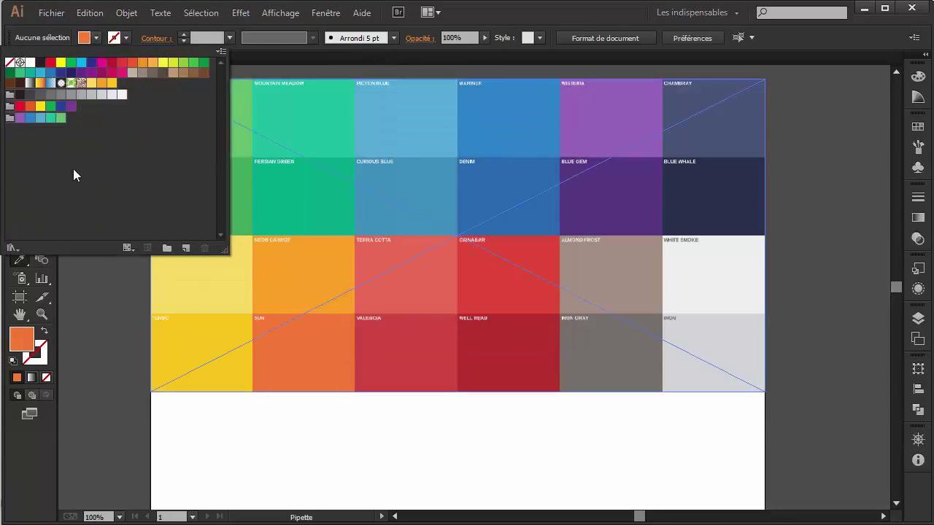
{"action": "left_click", "coordinate": [186, 248]}
{"action": "left_click", "coordinate": [476, 326]}
Add Terra Cotta salmon and Valencia red swatches (R=235 V=107 B=86, R=209 V=72 B=65).
{"action": "left_click", "coordinate": [406, 284]}
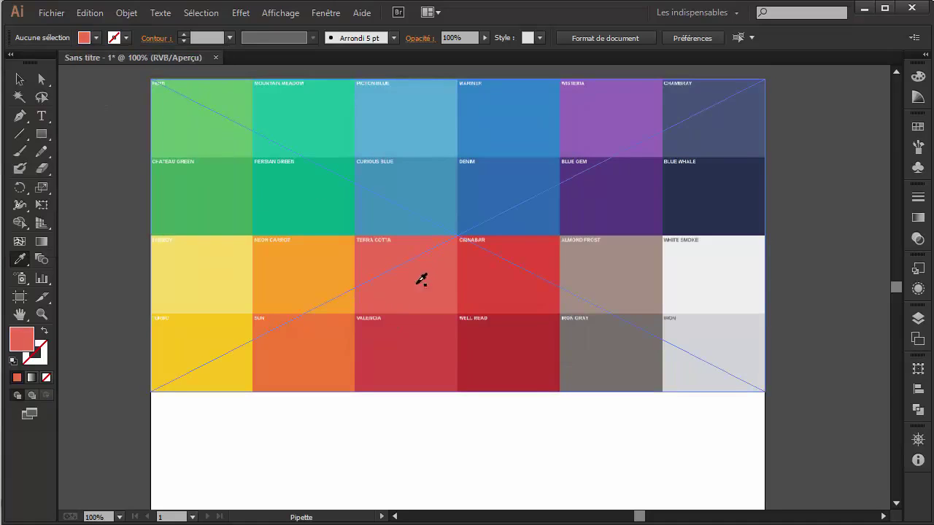
{"action": "left_click", "coordinate": [96, 38]}
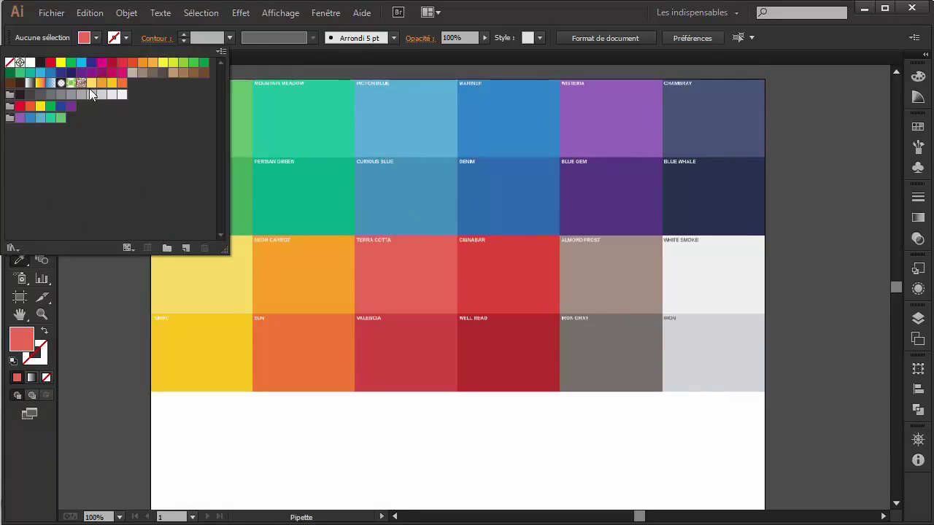
{"action": "left_click", "coordinate": [184, 249]}
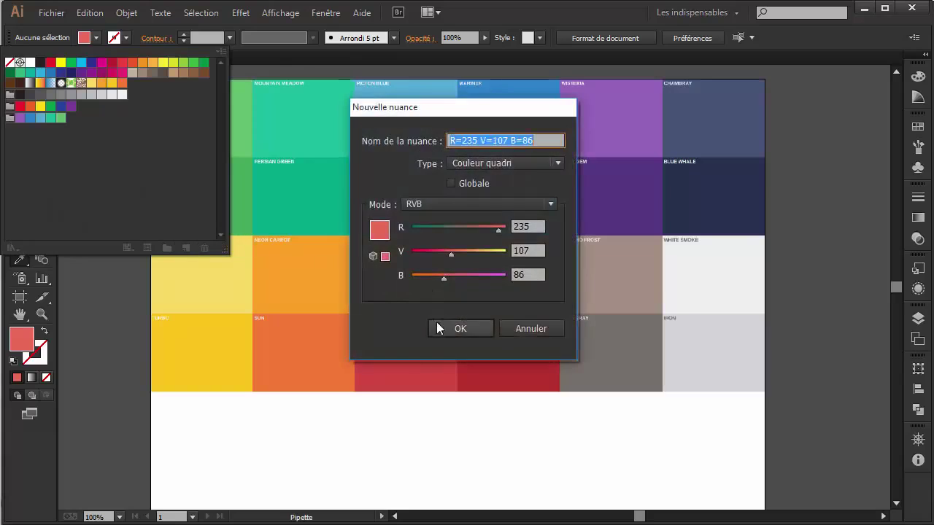
{"action": "left_click", "coordinate": [437, 326]}
{"action": "left_click", "coordinate": [385, 360]}
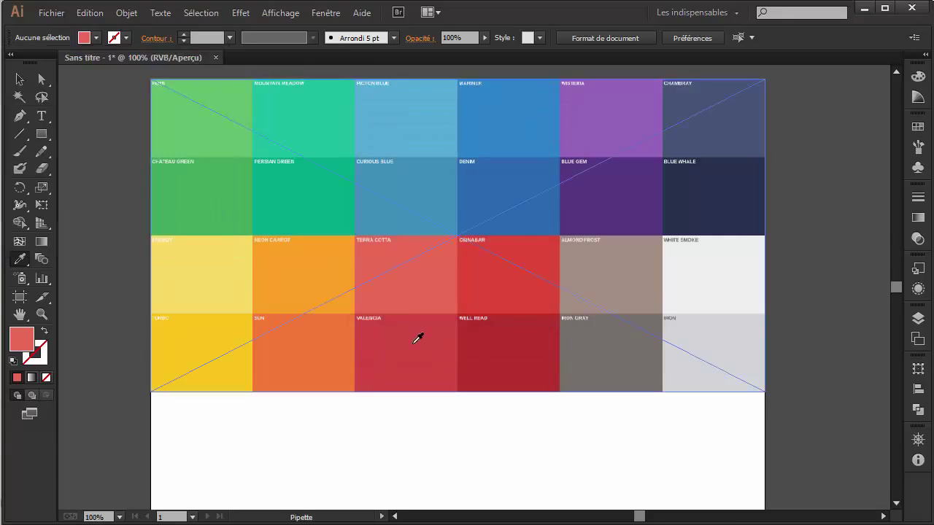
{"action": "left_click", "coordinate": [417, 339]}
{"action": "left_click", "coordinate": [95, 38]}
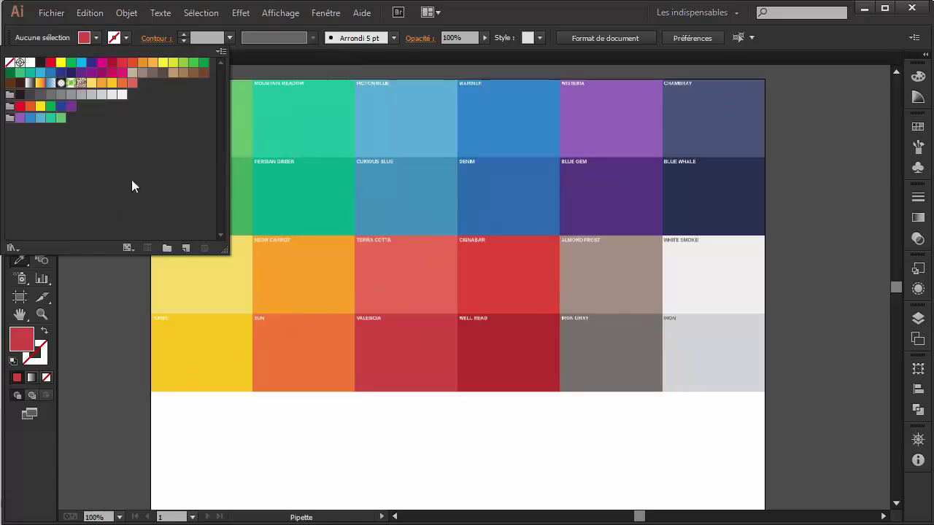
{"action": "left_click", "coordinate": [186, 249]}
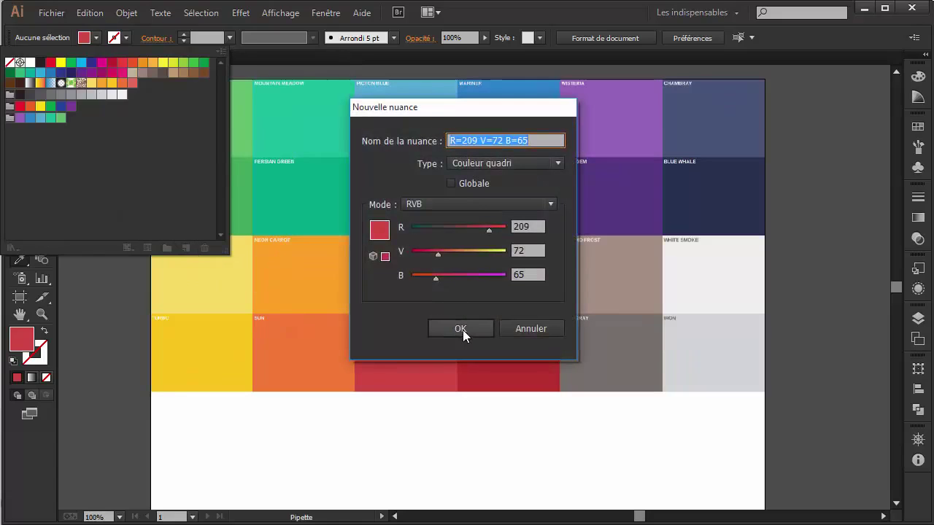
{"action": "left_click", "coordinate": [460, 329]}
{"action": "left_click", "coordinate": [150, 186]}
{"action": "left_click", "coordinate": [185, 248]}
Cancel the extra swatch and create a colour group named Flat 2.
{"action": "left_click", "coordinate": [531, 327]}
{"action": "left_click", "coordinate": [167, 249]}
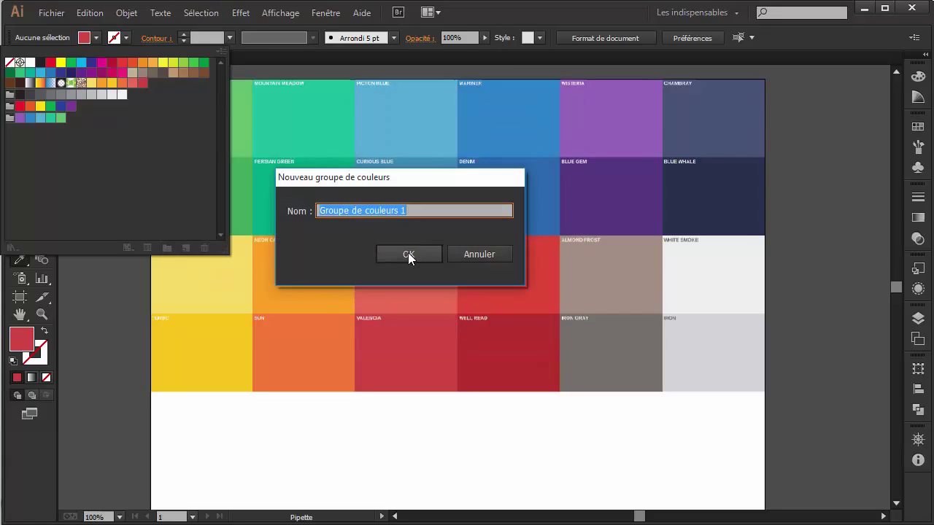
{"action": "type", "text": "F"}
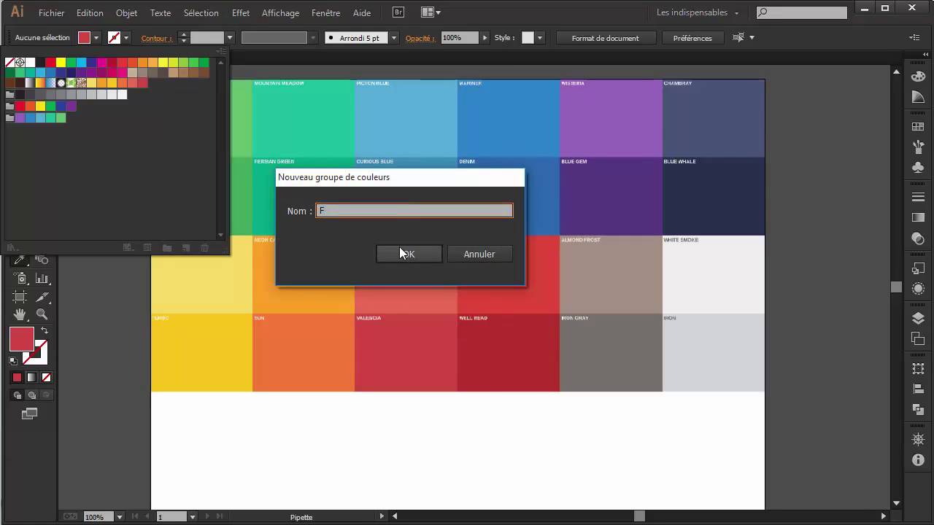
{"action": "type", "text": "lat 2"}
{"action": "left_click", "coordinate": [418, 252]}
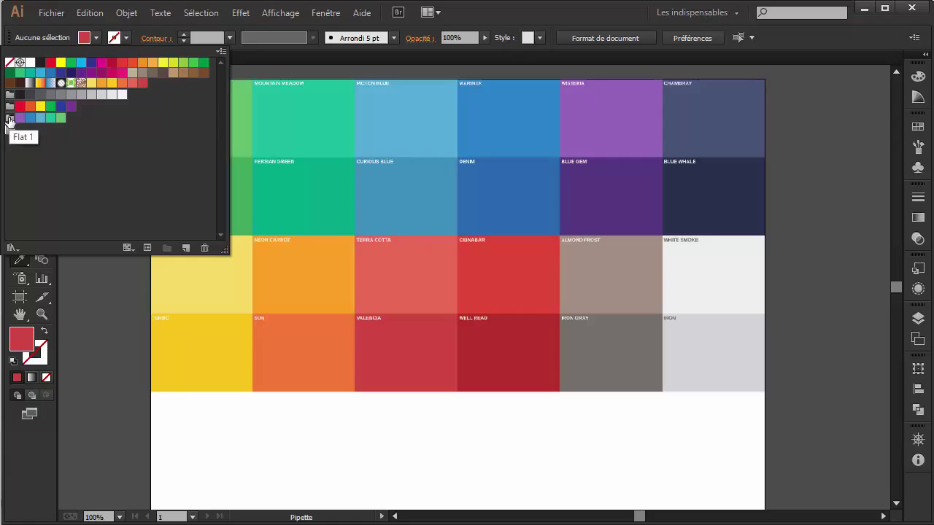
Select the yellow, orange, salmon and red swatches and drag them into Flat 2.
{"action": "left_click", "coordinate": [91, 84]}
{"action": "key", "text": "ctrl+a"}
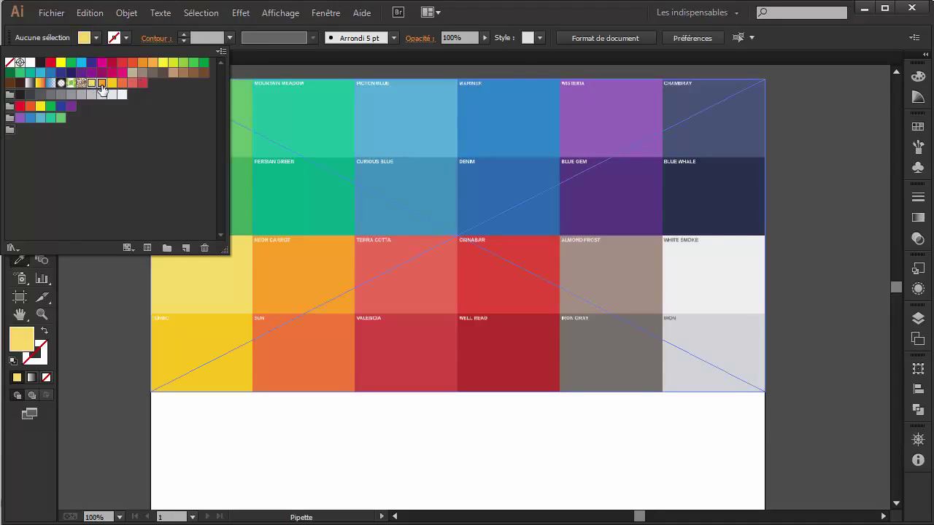
{"action": "left_click", "coordinate": [132, 84], "text": "shift"}
{"action": "left_click_drag", "start_coordinate": [141, 85], "coordinate": [21, 133]}
{"action": "left_click_drag", "start_coordinate": [128, 88], "coordinate": [11, 133]}
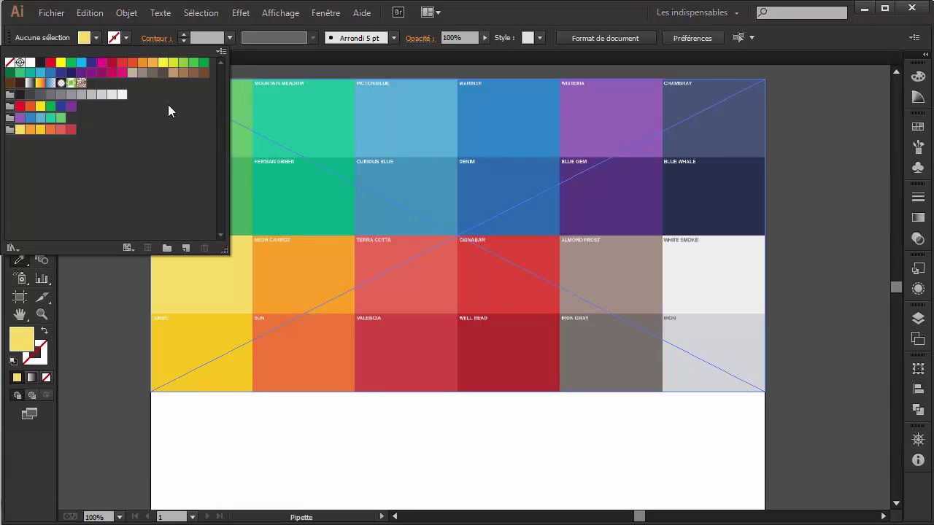
Save the document swatches as an AI swatch library named Flat Color in Nuancier.
{"action": "left_click", "coordinate": [127, 248]}
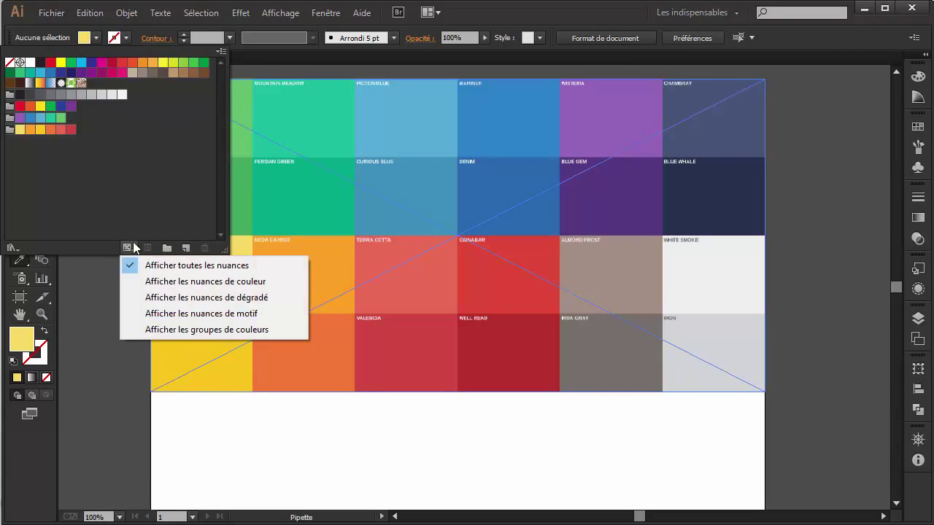
{"action": "left_click", "coordinate": [201, 94]}
{"action": "left_click", "coordinate": [221, 51]}
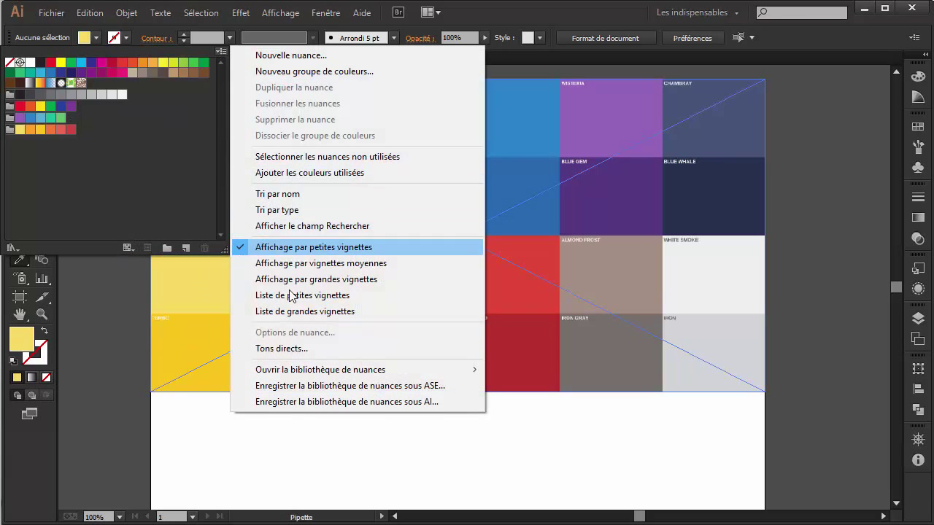
{"action": "left_click", "coordinate": [332, 403]}
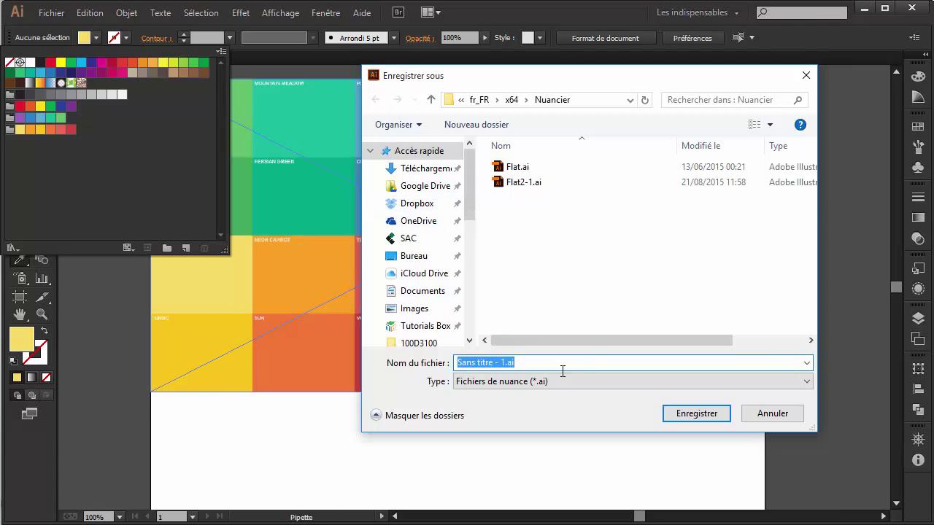
{"action": "type", "text": "Fla"}
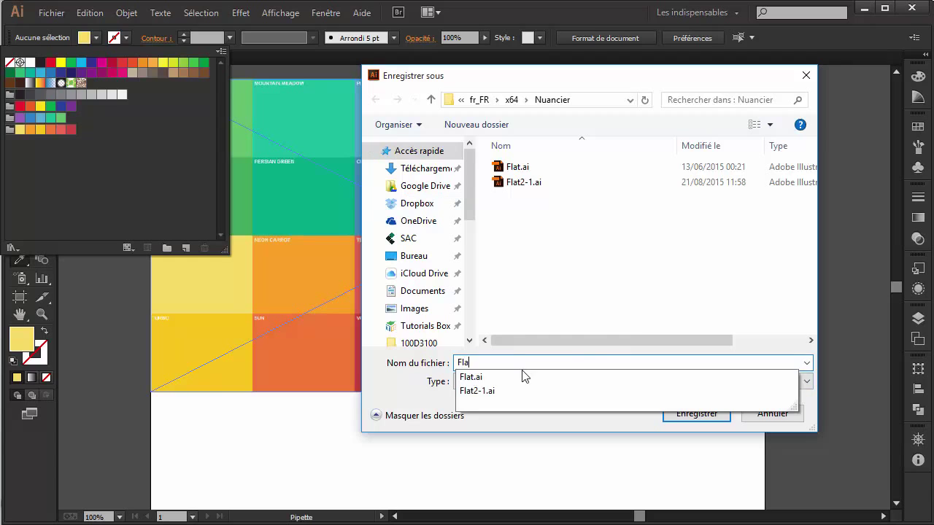
{"action": "type", "text": "r"}
{"action": "key", "text": "BackSpace"}
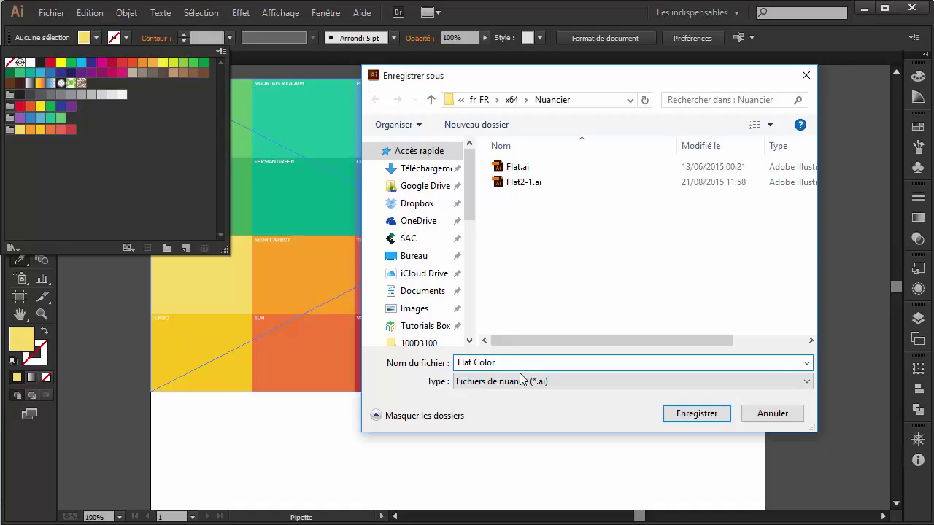
{"action": "left_click", "coordinate": [708, 416]}
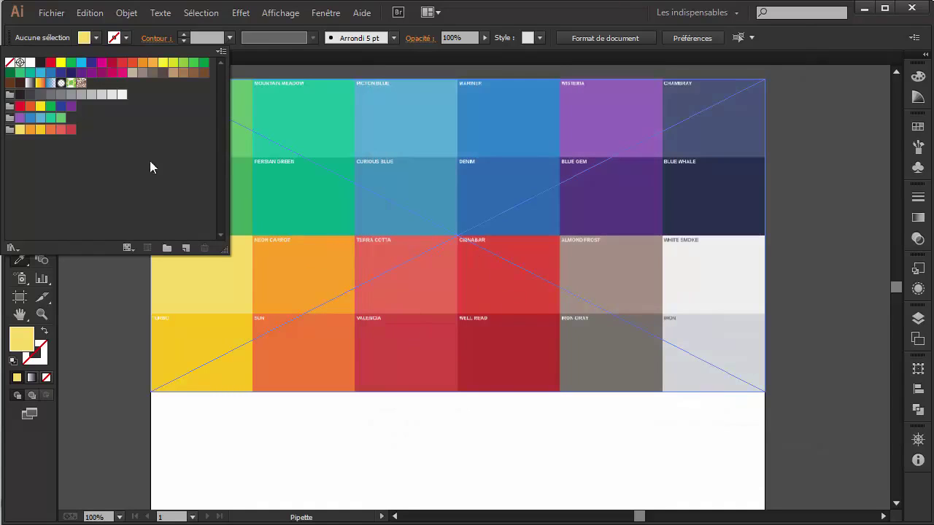
Select the Flat 1 and Flat 2 colour groups and delete them from the swatches.
{"action": "left_click", "coordinate": [9, 129]}
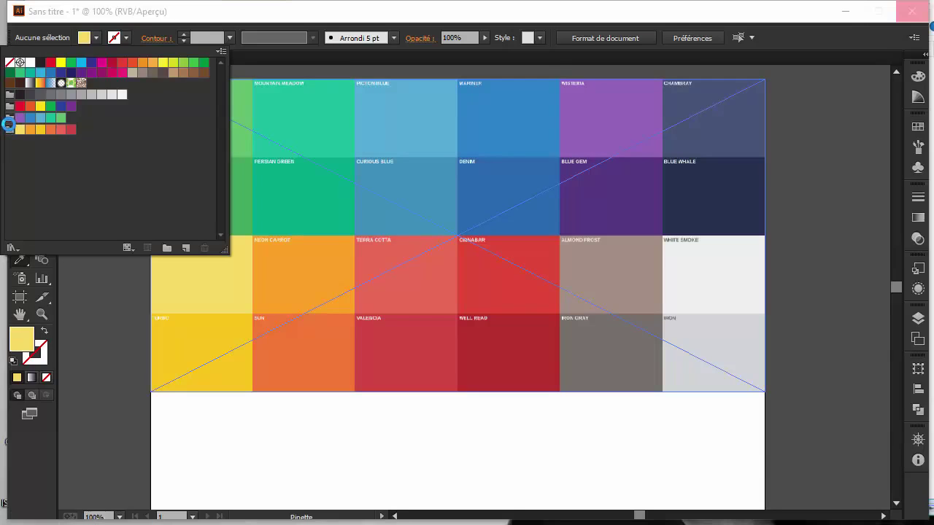
{"action": "left_click", "coordinate": [9, 117], "text": "shift"}
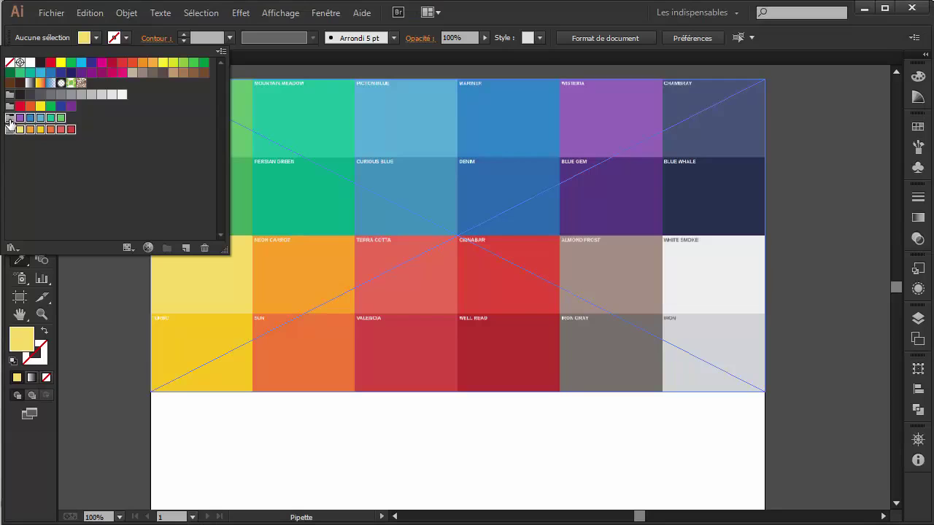
{"action": "left_click", "coordinate": [204, 247]}
{"action": "left_click", "coordinate": [448, 289]}
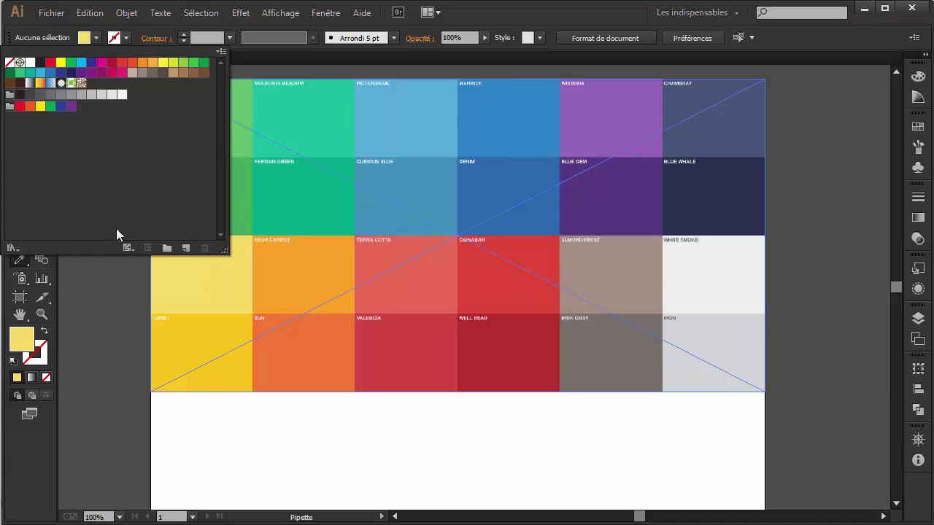
{"action": "left_click", "coordinate": [13, 248]}
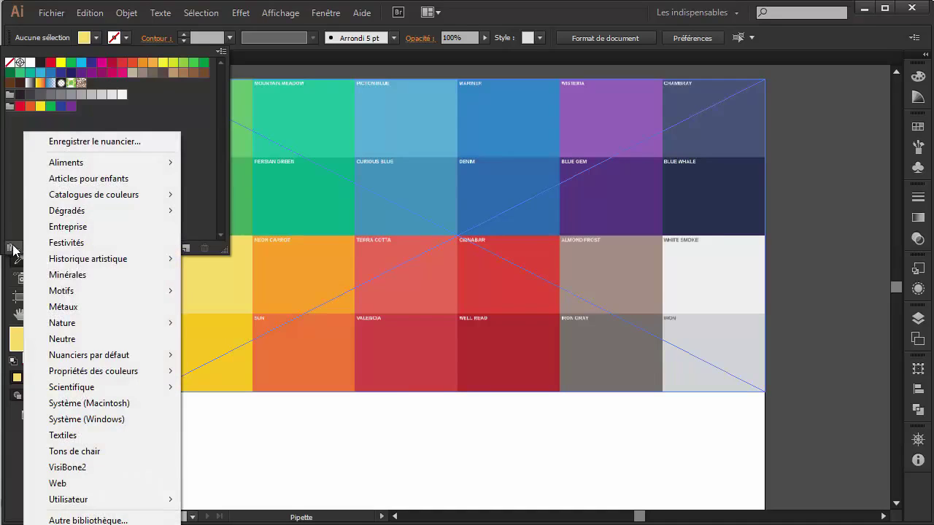
{"action": "mouse_move", "coordinate": [102, 500]}
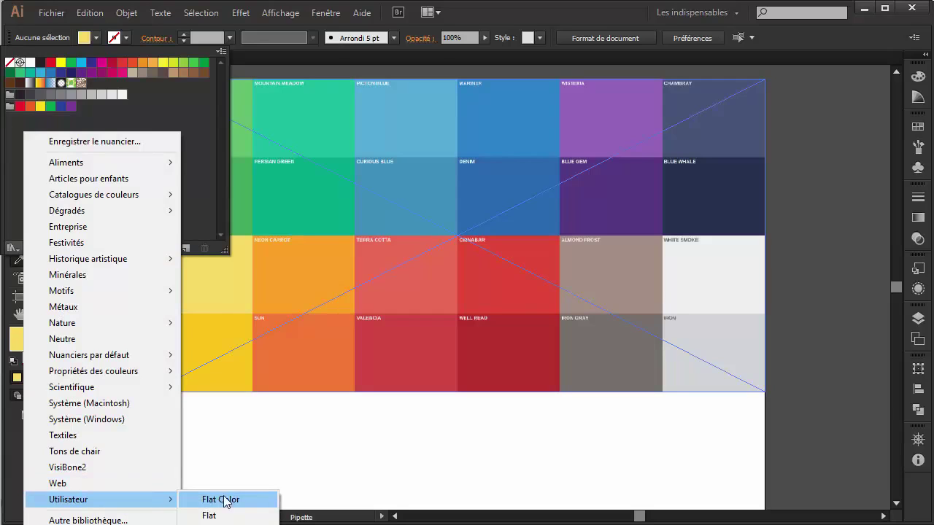
Open the saved Flat Color swatch library and enlarge it over the artwork.
{"action": "left_click", "coordinate": [216, 500]}
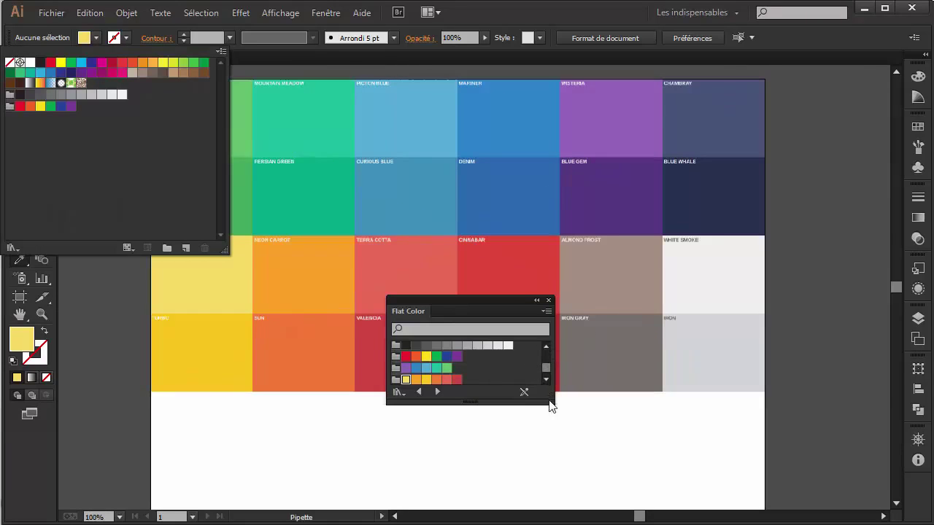
{"action": "left_click_drag", "start_coordinate": [572, 425], "coordinate": [601, 438]}
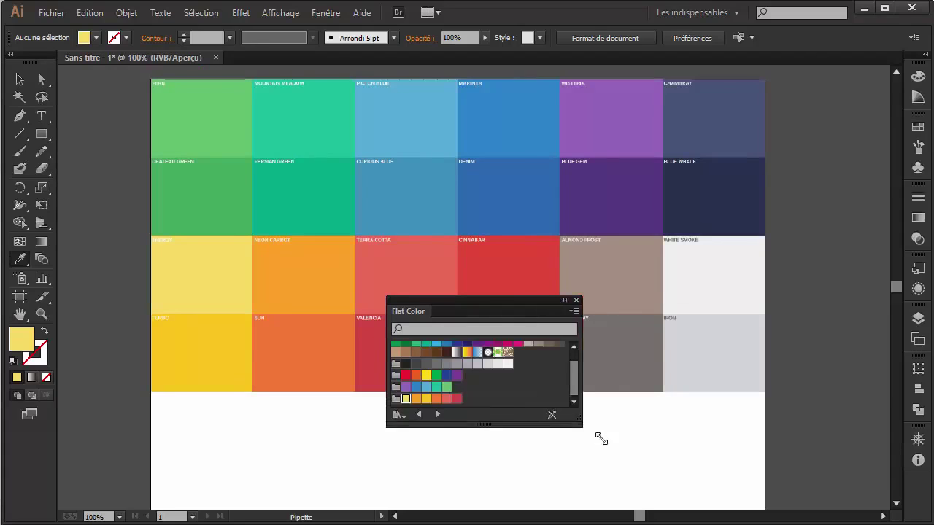
{"action": "left_click_drag", "start_coordinate": [512, 301], "coordinate": [403, 142]}
{"action": "left_click_drag", "start_coordinate": [492, 283], "coordinate": [545, 358]}
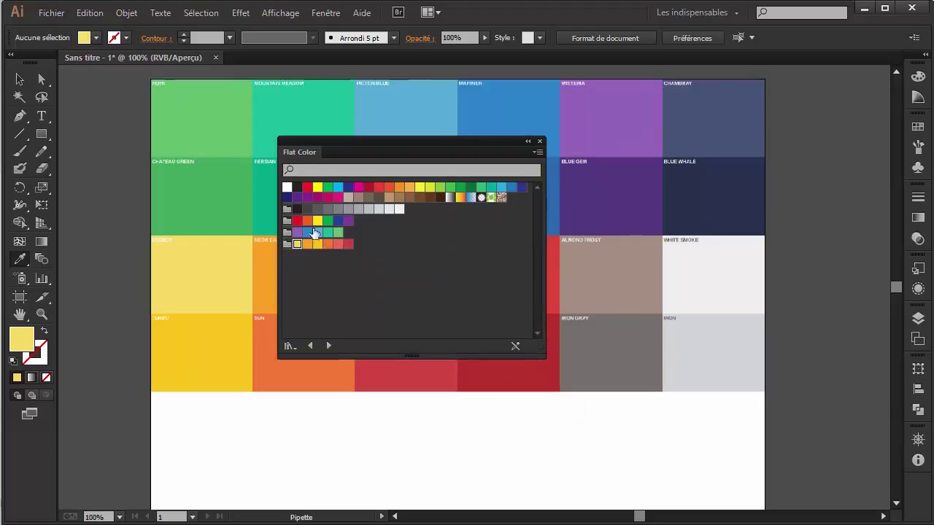
Add the purple-blue-green and yellow-red groups from Flat Color to the document swatches.
{"action": "left_click", "coordinate": [288, 244]}
{"action": "left_click", "coordinate": [287, 233]}
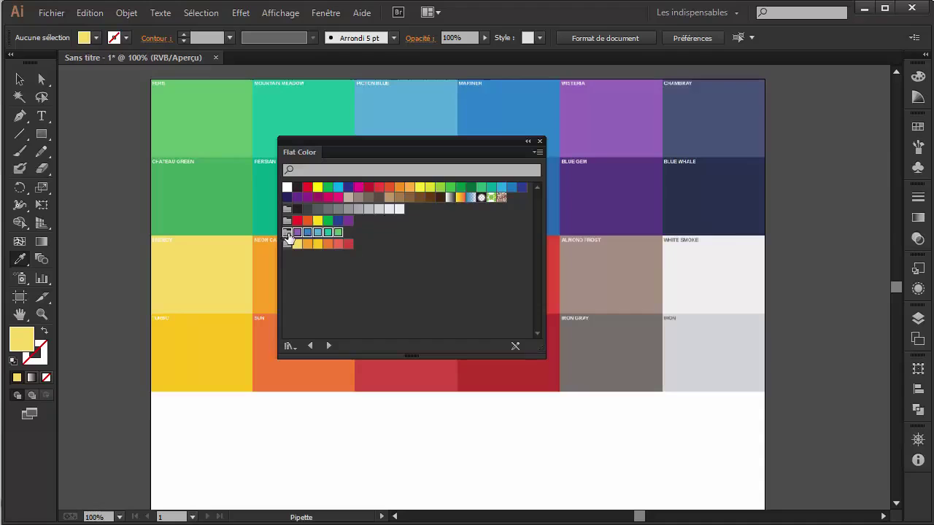
{"action": "left_click", "coordinate": [537, 152]}
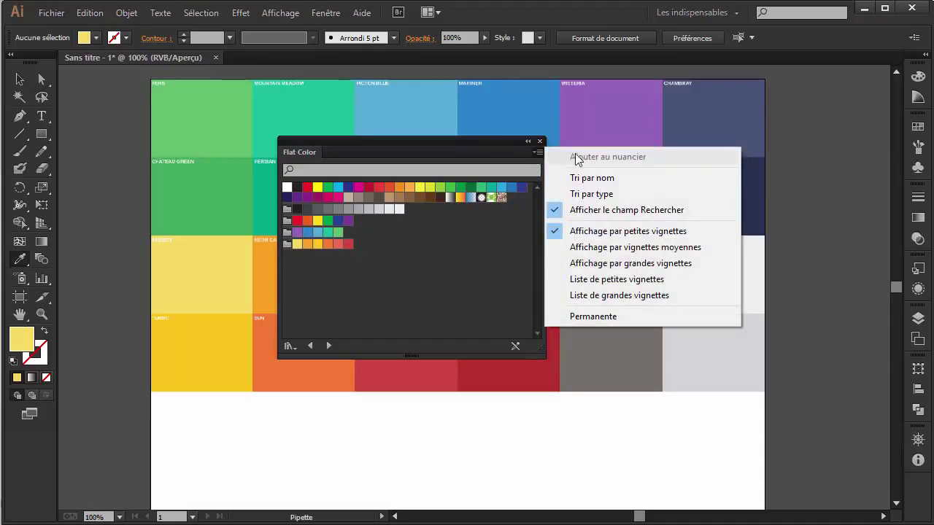
{"action": "left_click", "coordinate": [577, 155]}
{"action": "left_click", "coordinate": [287, 234]}
{"action": "left_click", "coordinate": [288, 245], "text": "ctrl"}
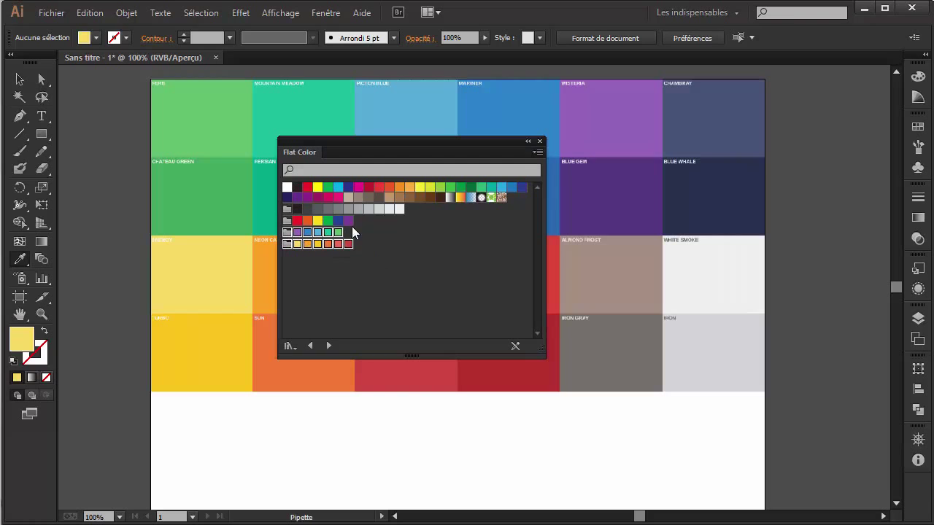
{"action": "left_click", "coordinate": [540, 152]}
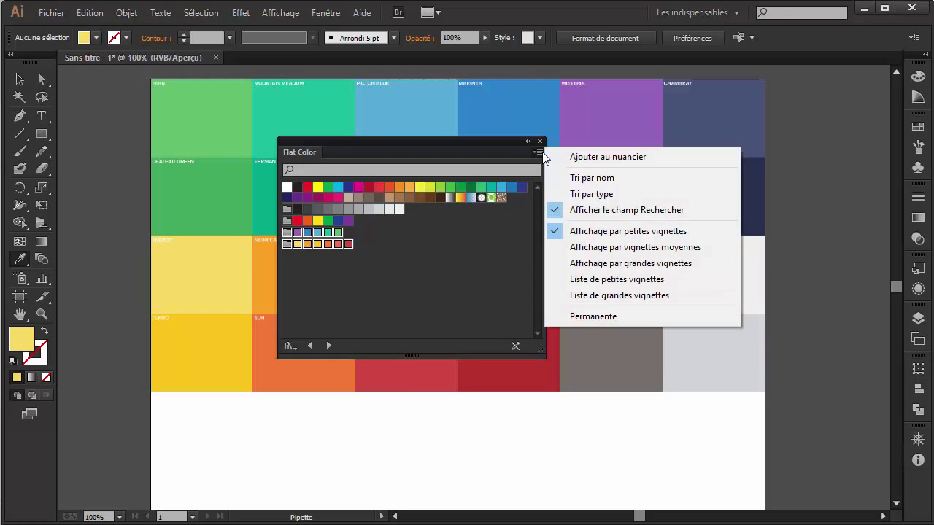
{"action": "left_click", "coordinate": [634, 155]}
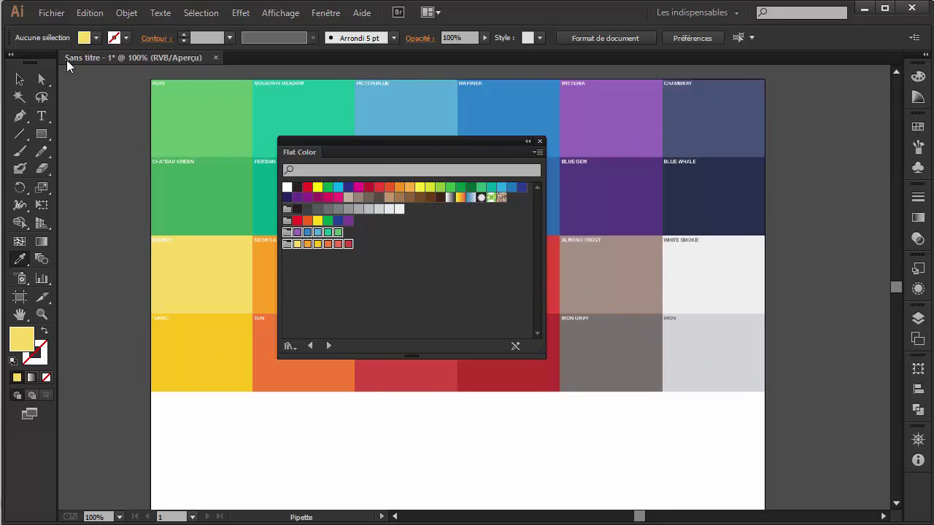
Check the restored groups in the document swatches, then close the Flat Color library.
{"action": "left_click", "coordinate": [96, 38]}
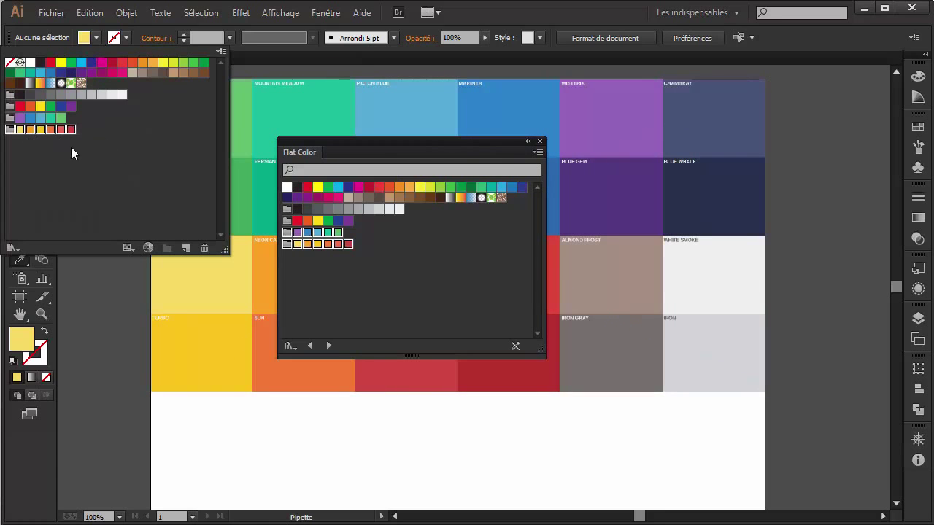
{"action": "left_click", "coordinate": [11, 117]}
{"action": "left_click", "coordinate": [543, 139]}
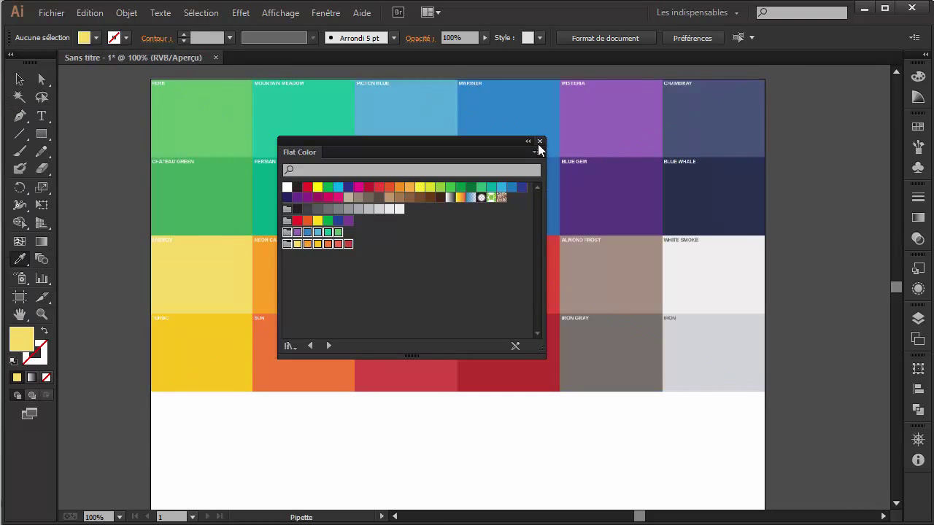
{"action": "left_click", "coordinate": [539, 140]}
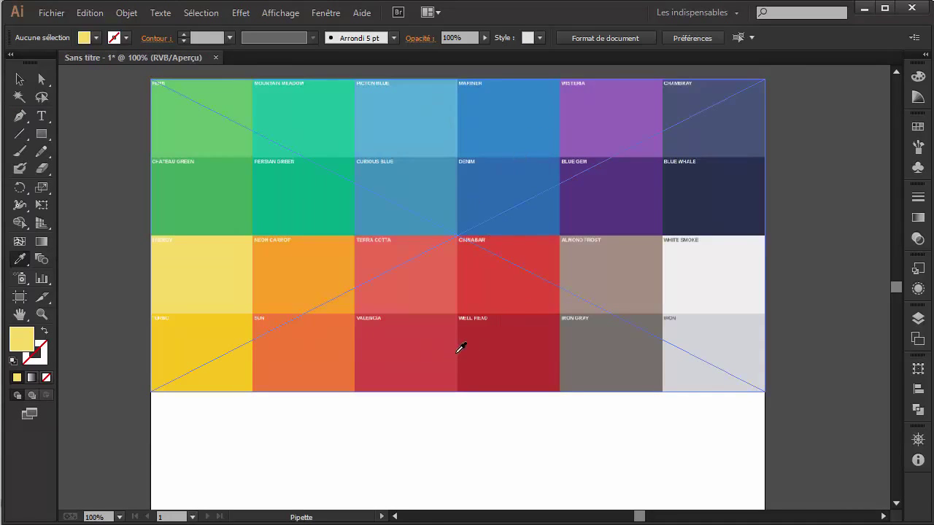
Open the Flat swatch library file and enlarge its panel to show every group.
{"action": "left_click", "coordinate": [95, 38]}
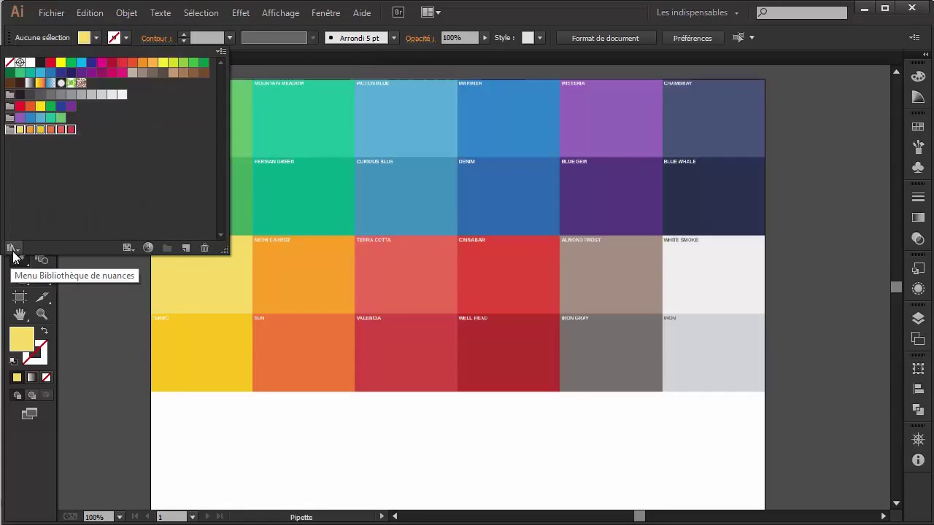
{"action": "left_click", "coordinate": [13, 250]}
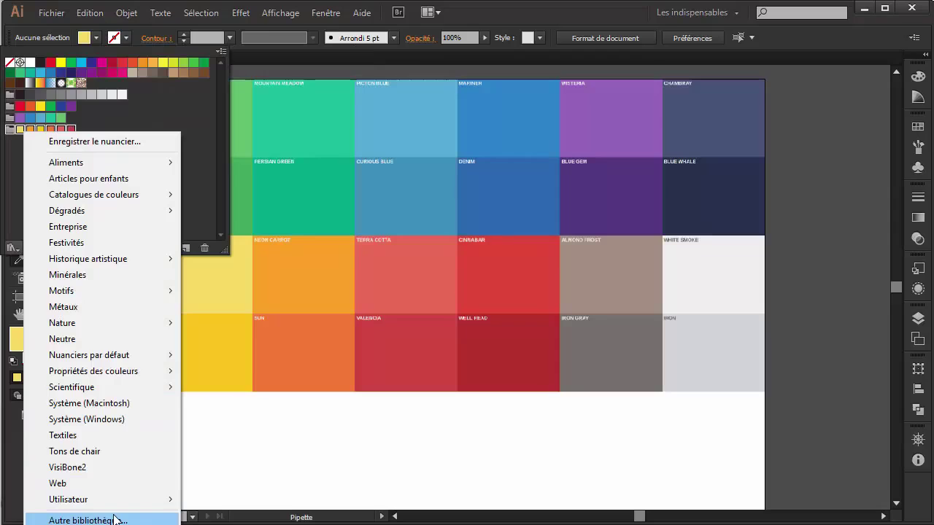
{"action": "mouse_move", "coordinate": [69, 499]}
{"action": "left_click", "coordinate": [226, 519]}
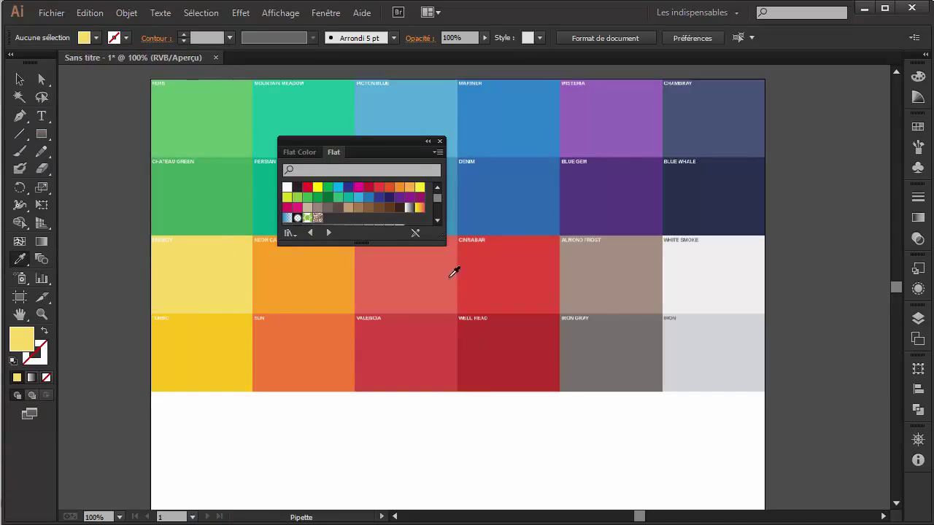
{"action": "mouse_move", "coordinate": [444, 244]}
{"action": "left_mouse_down"}
{"action": "mouse_move", "coordinate": [506, 421]}
{"action": "mouse_move", "coordinate": [517, 426]}
{"action": "left_mouse_up"}
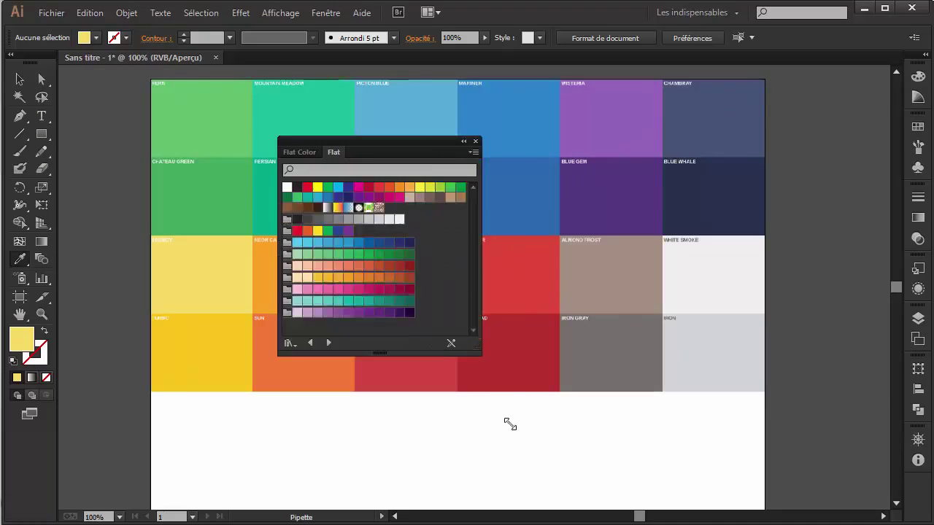
Select all seven colour groups in the Flat library, from blue through purple.
{"action": "left_click", "coordinate": [286, 242]}
{"action": "left_click", "coordinate": [287, 265], "text": "shift"}
{"action": "left_click_drag", "start_coordinate": [286, 271], "coordinate": [287, 289]}
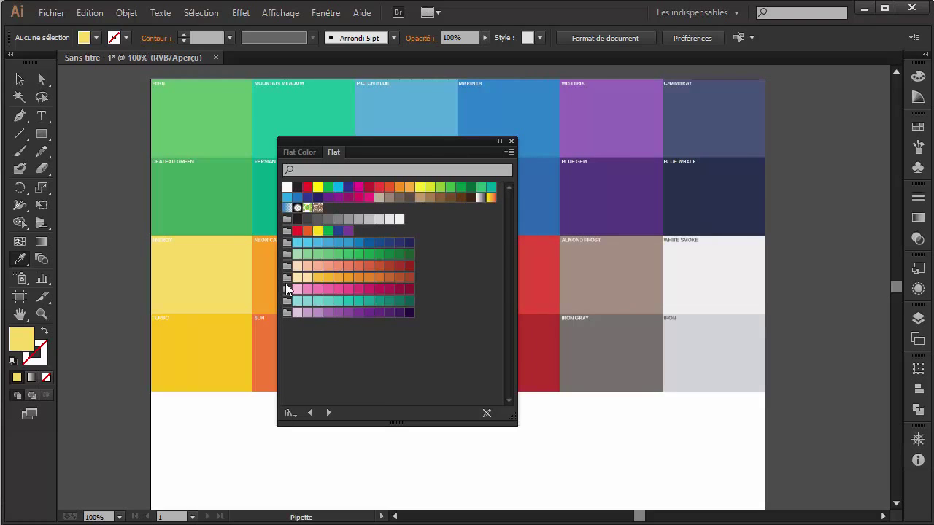
{"action": "left_click", "coordinate": [287, 243]}
{"action": "left_click", "coordinate": [287, 266], "text": "shift"}
{"action": "left_click", "coordinate": [287, 289], "text": "shift"}
{"action": "left_click", "coordinate": [287, 312], "text": "shift"}
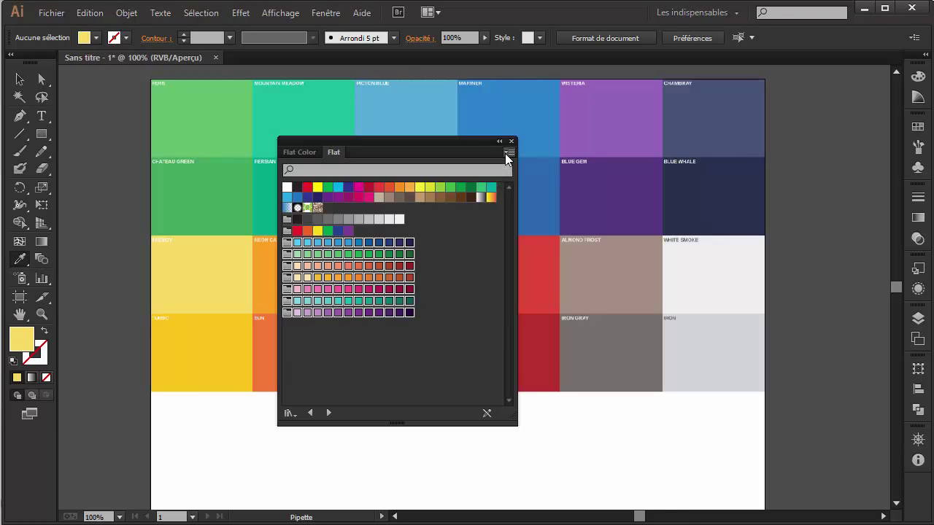
Add the seven selected groups to the document swatches and close the Flat library.
{"action": "left_click", "coordinate": [507, 153]}
{"action": "left_click", "coordinate": [581, 158]}
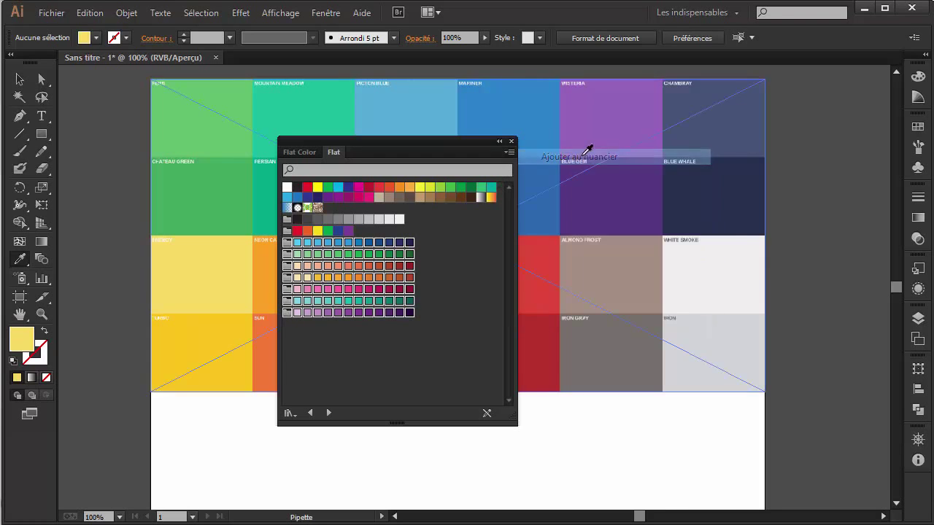
{"action": "left_click", "coordinate": [511, 141]}
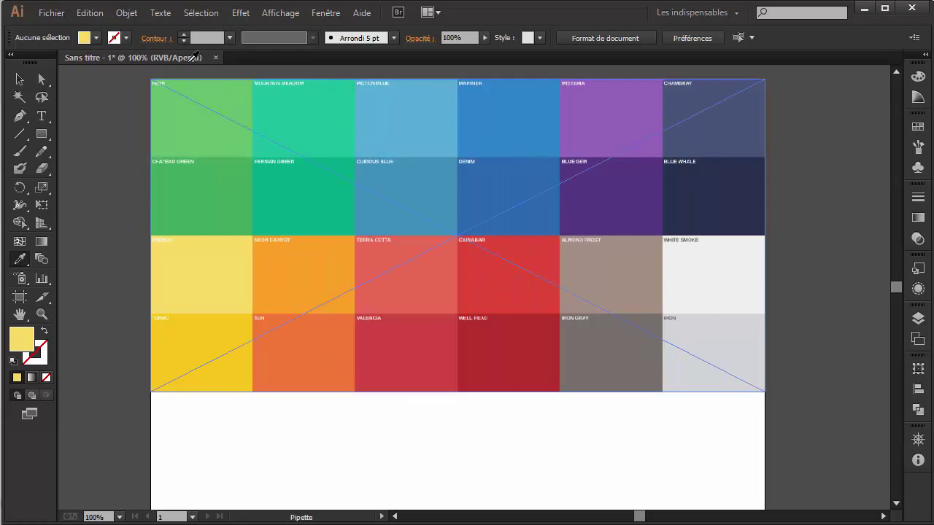
{"action": "left_click", "coordinate": [95, 38]}
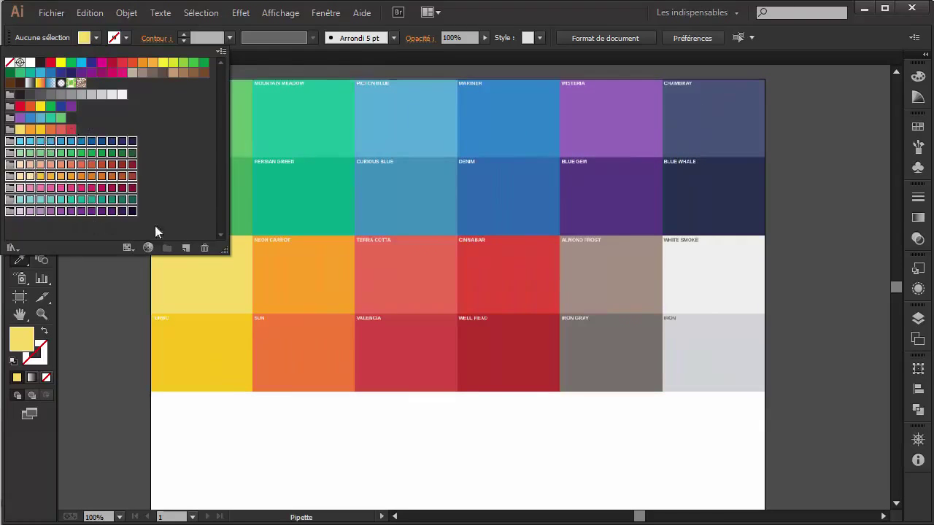
{"action": "left_click", "coordinate": [163, 154]}
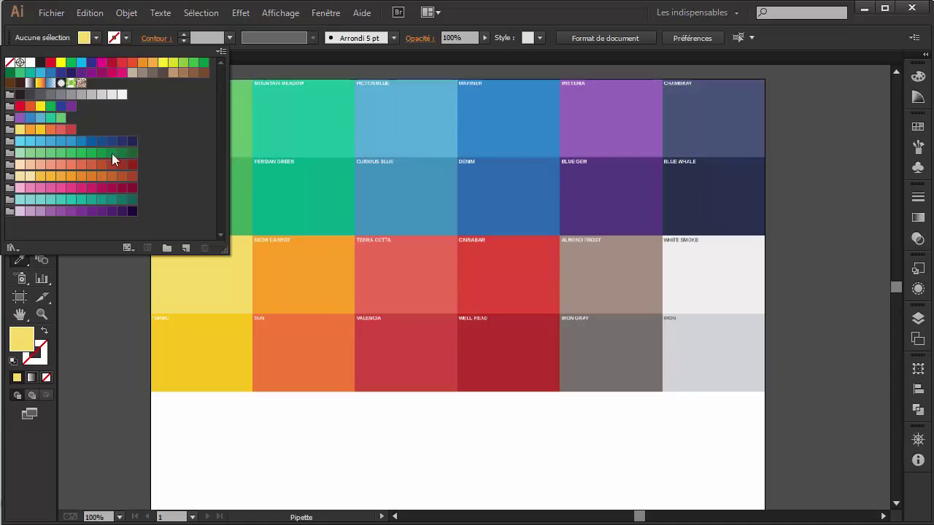